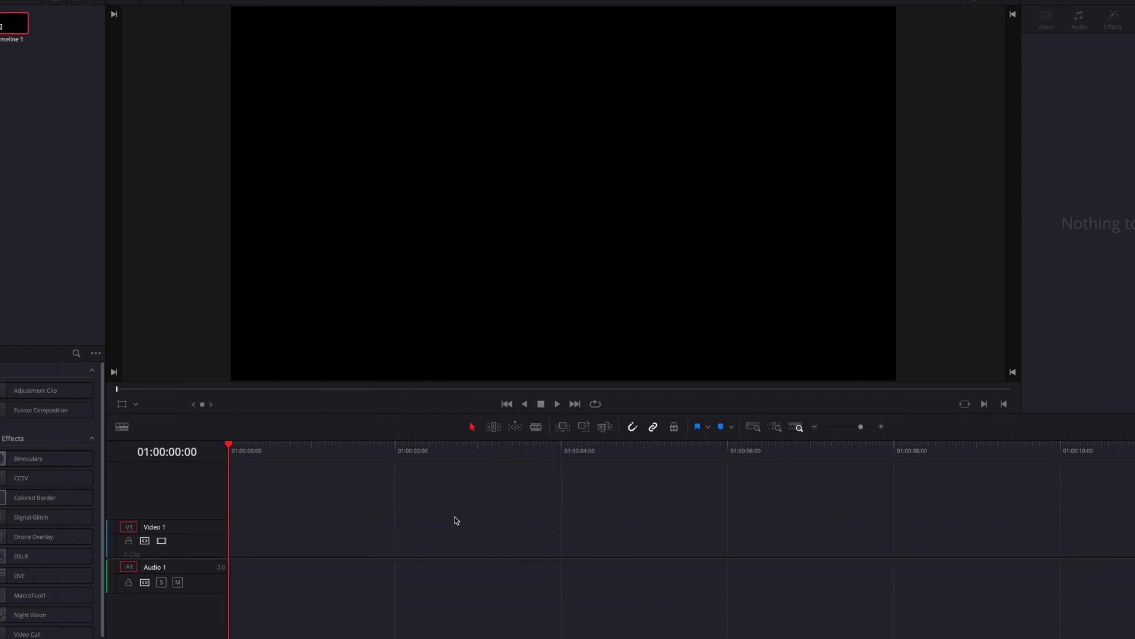
Step: Place a Fusion Composition clip at the start of V1, trim it to about two seconds, and open it in Fusion
drag(35, 409, 266, 552)
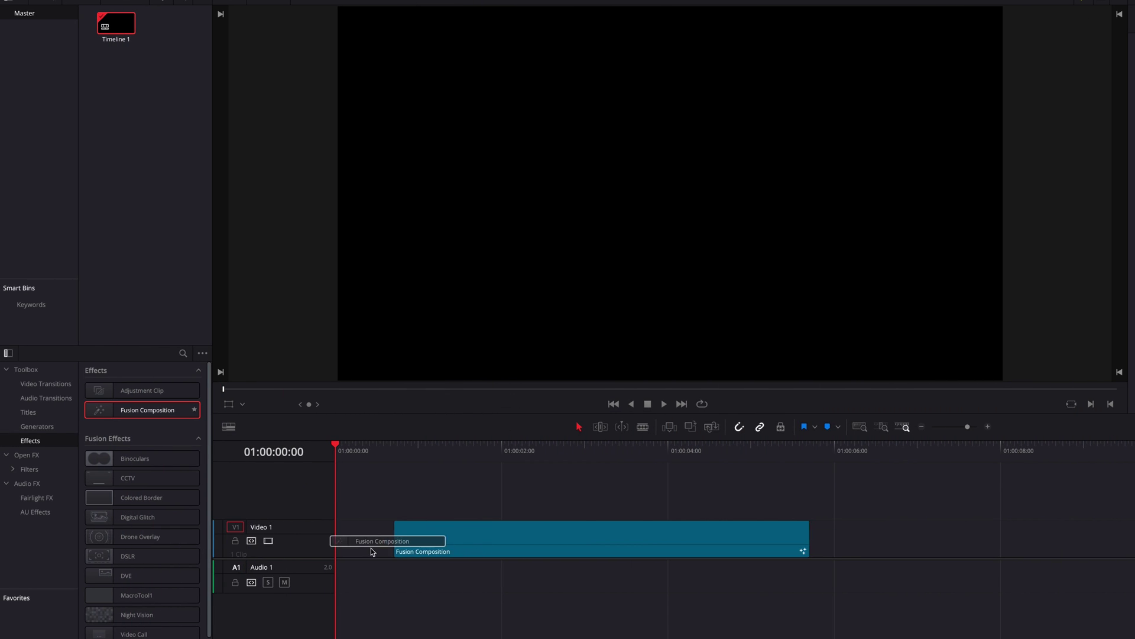
drag(372, 551, 327, 552)
drag(746, 536, 530, 527)
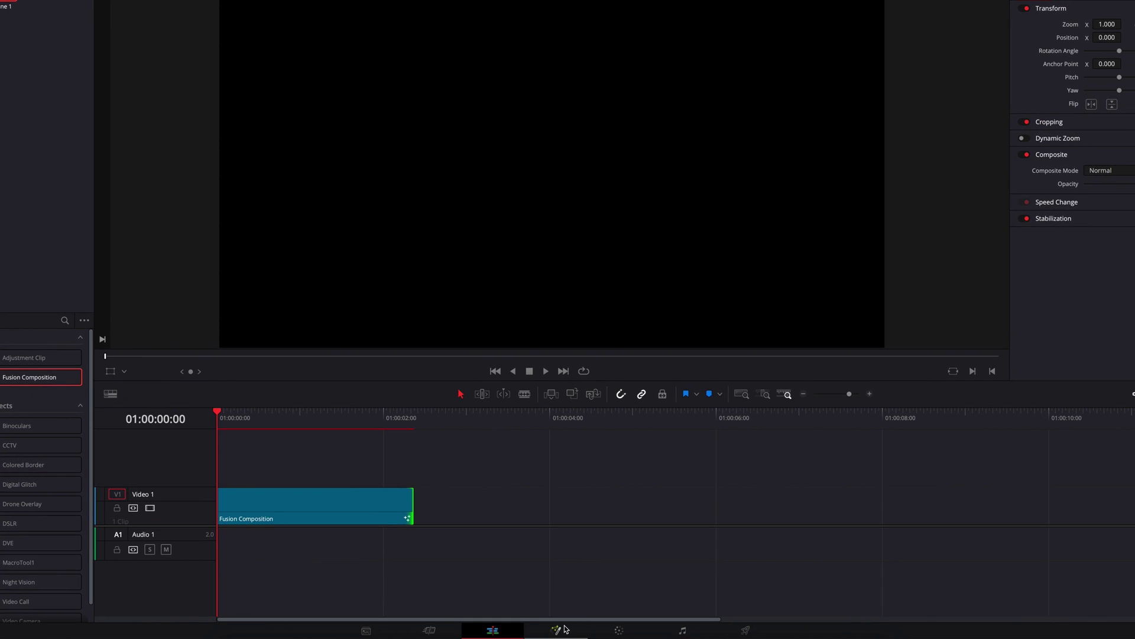
click(556, 631)
Step: Add a Text node feeding MediaOut1 that reads STRETCH at a size of about 0.25
drag(366, 513, 829, 524)
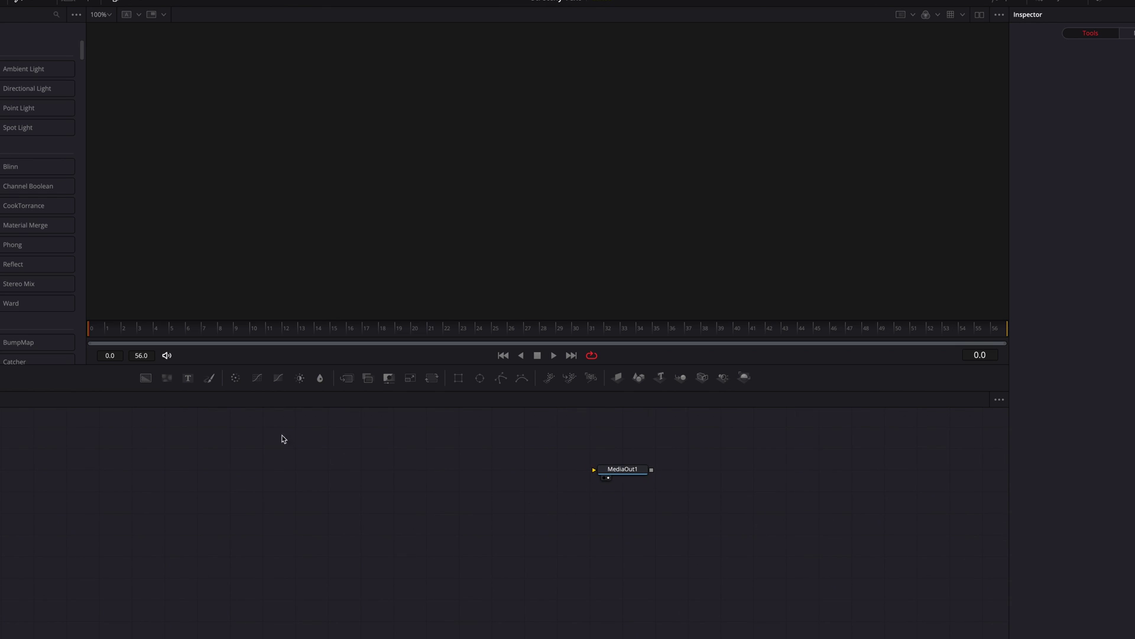
drag(188, 377, 595, 471)
click(1047, 160)
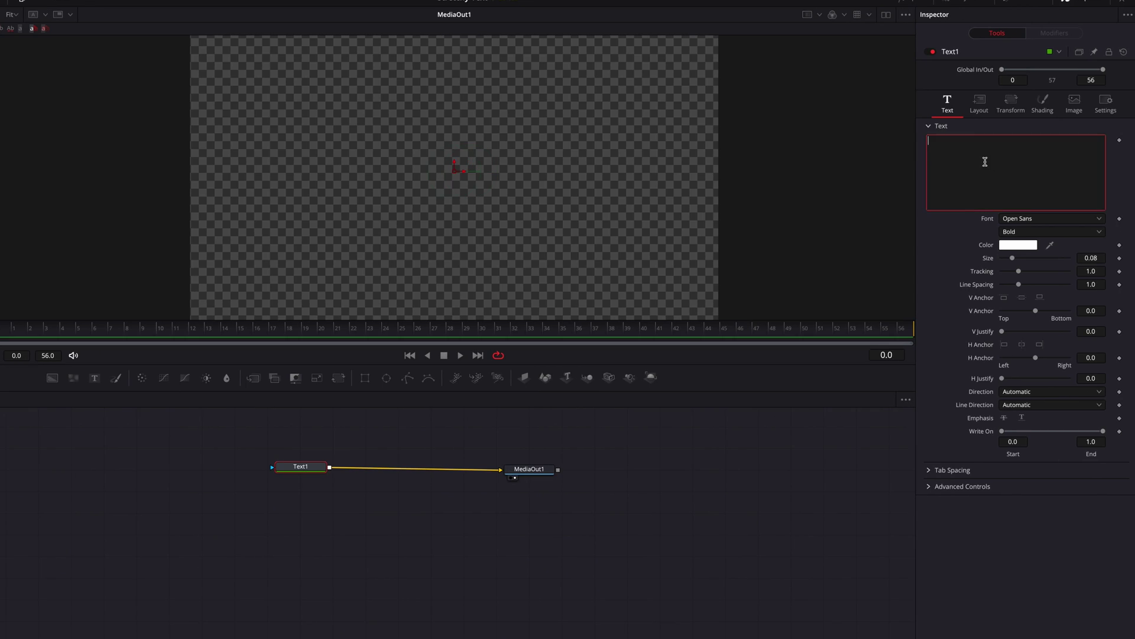
text(STRETCH)
mouse_move(1090, 260)
mouse_down()
mouse_move(1114, 260)
mouse_move(1096, 258)
mouse_up()
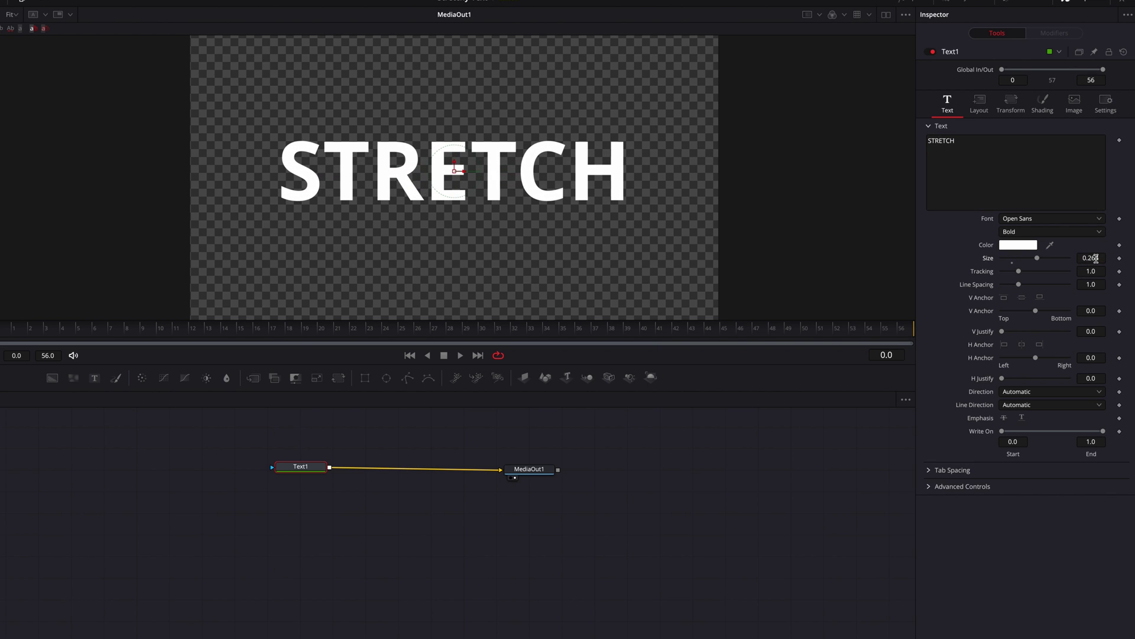
key(ctrl+7)
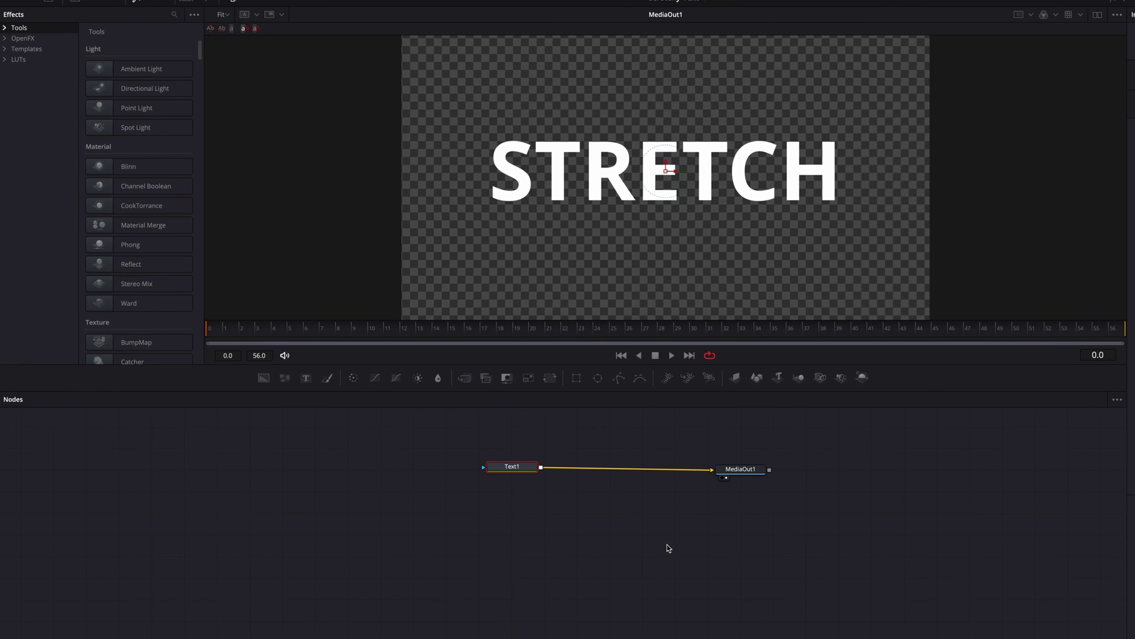
Step: Insert Grid Warp from Tools > Warp between Text1 and MediaOut1
click(6, 28)
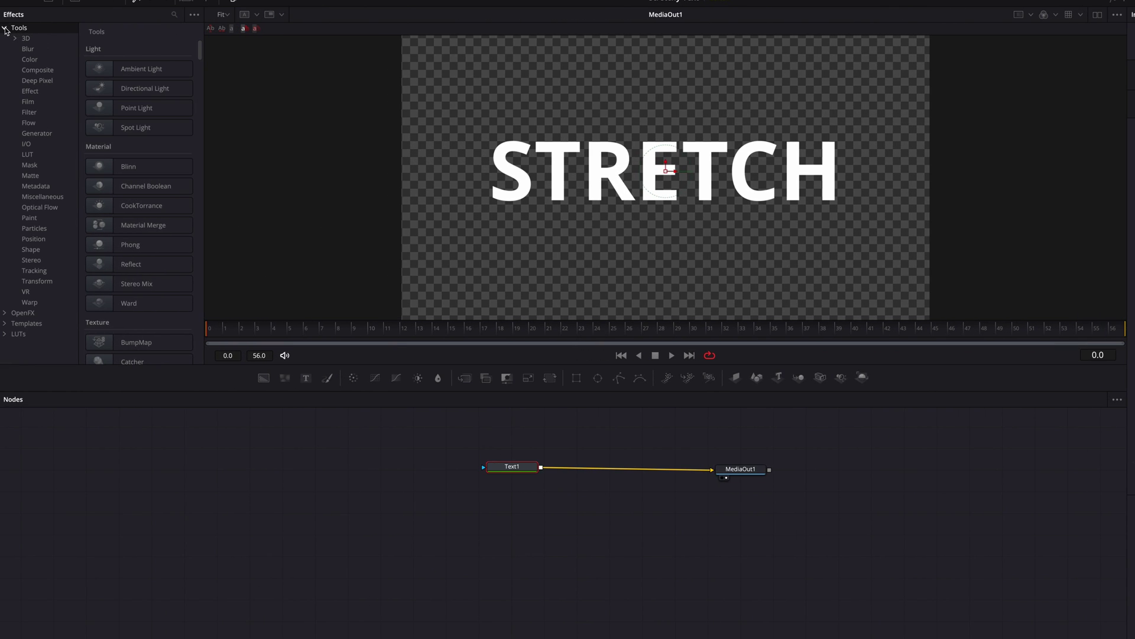
click(47, 303)
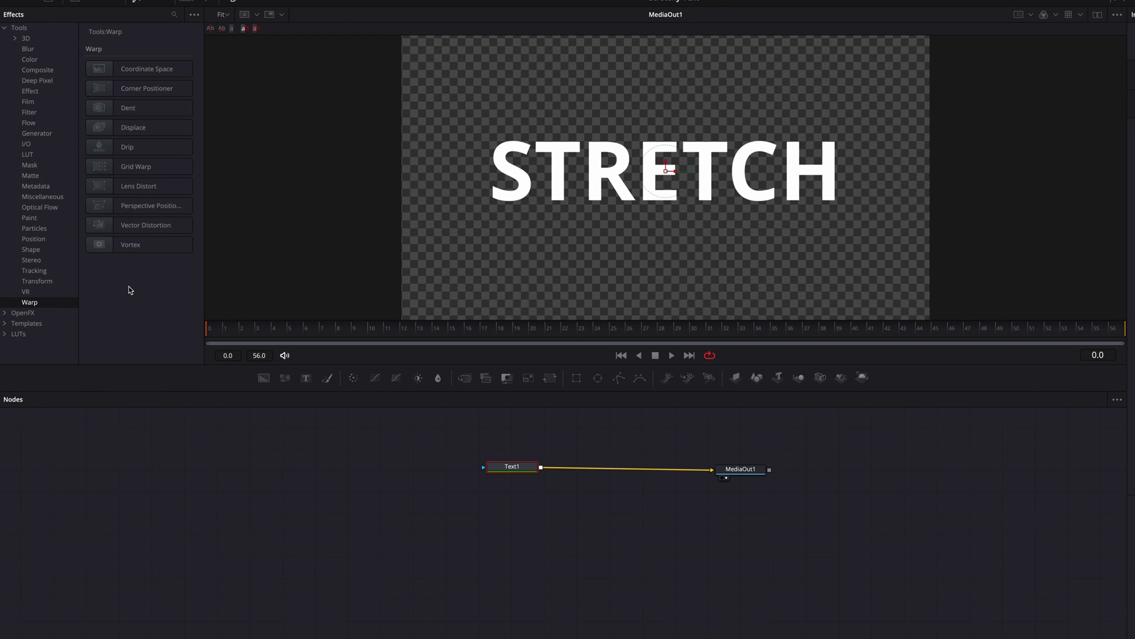
drag(163, 173, 643, 473)
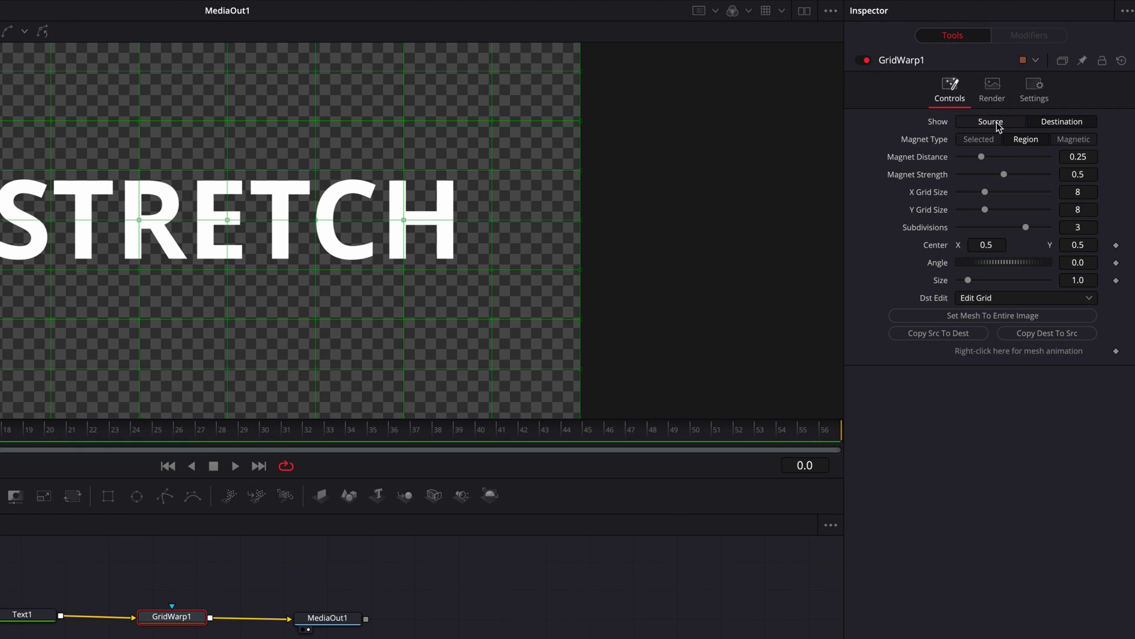
Step: Toggle the grid display from Source back to Destination, then try the Magnetic and Region magnet types
click(998, 125)
click(1076, 121)
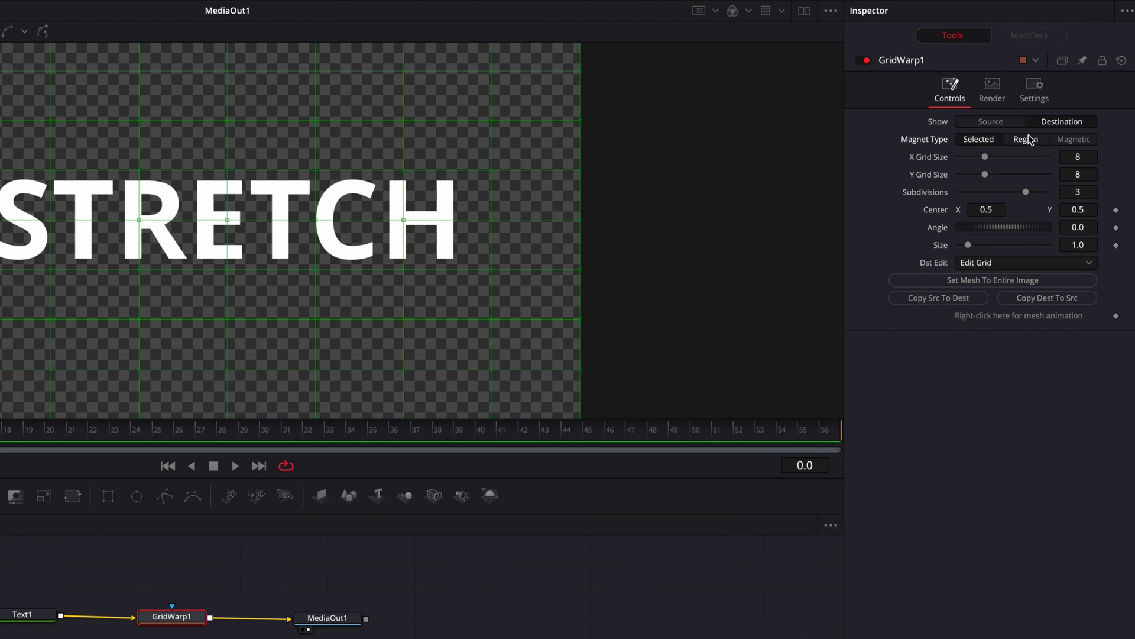
click(1073, 139)
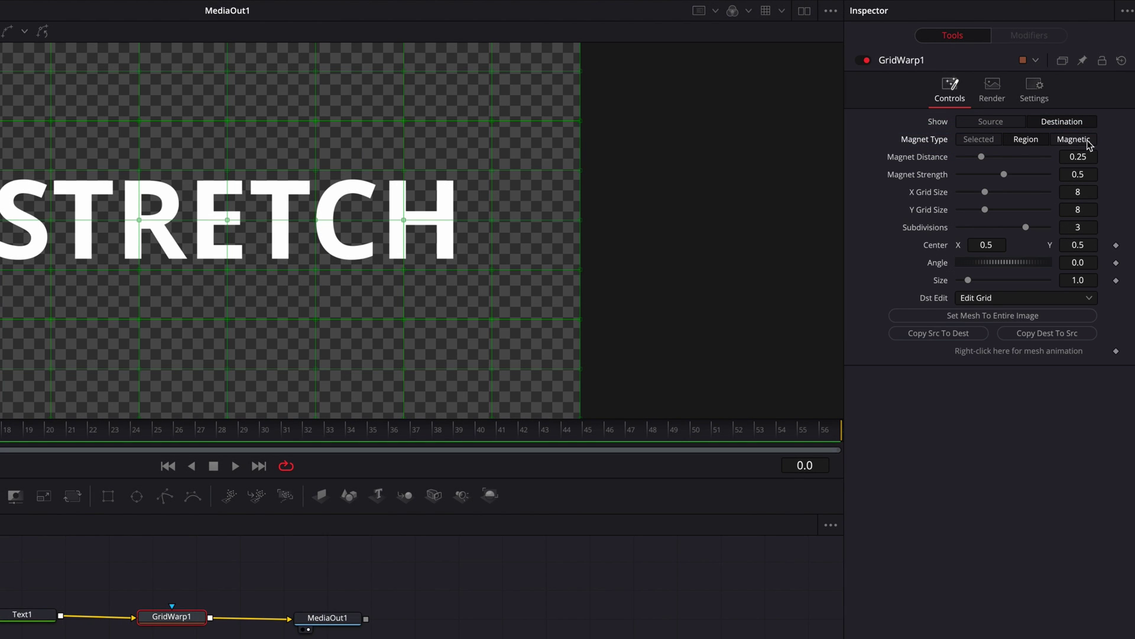
click(1025, 143)
Step: Test Region magnet warps by raising the grid over TC and bending the H, undoing each
drag(314, 172, 316, 136)
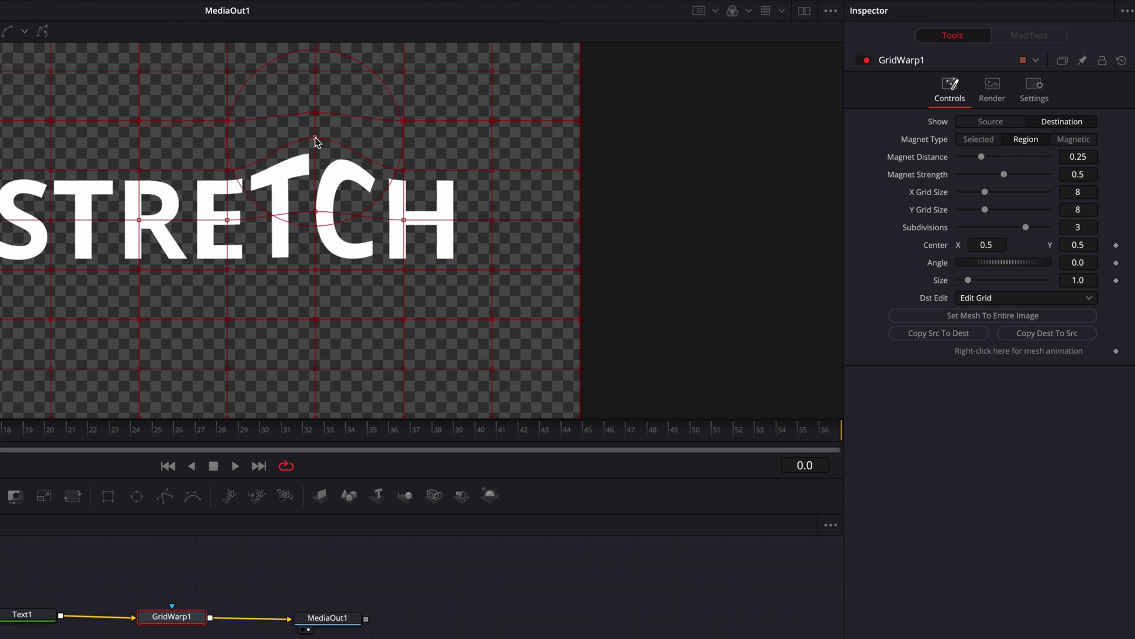
key(ctrl+z)
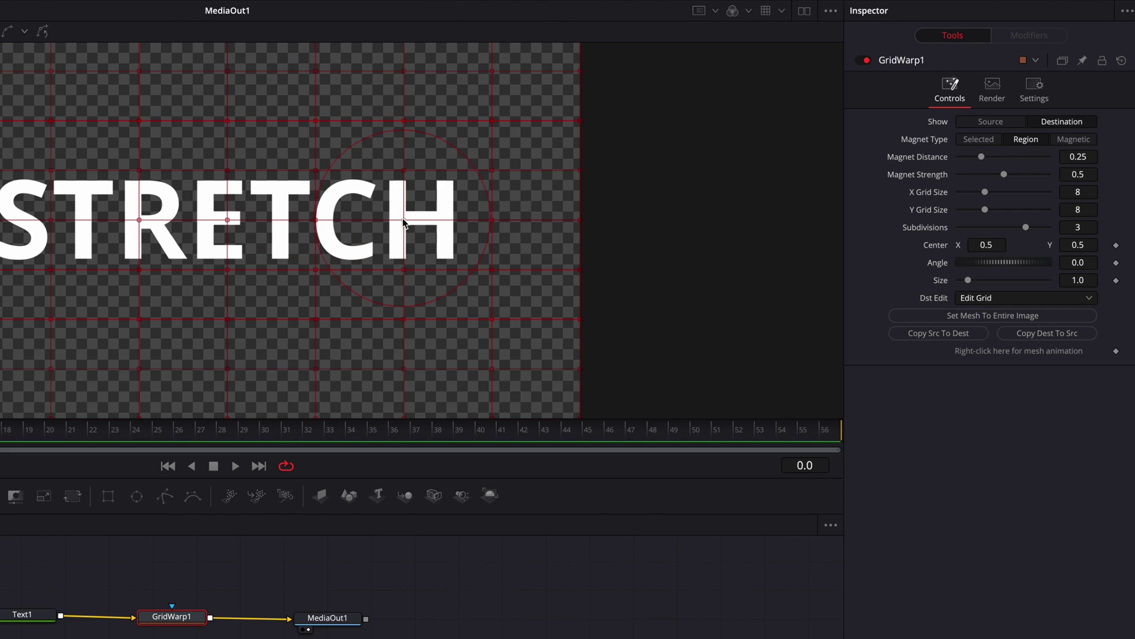
drag(404, 220, 462, 220)
key(ctrl+z)
Step: Switch Magnet Type to Selected and test H and C point drags, undoing both
click(980, 141)
drag(404, 220, 448, 222)
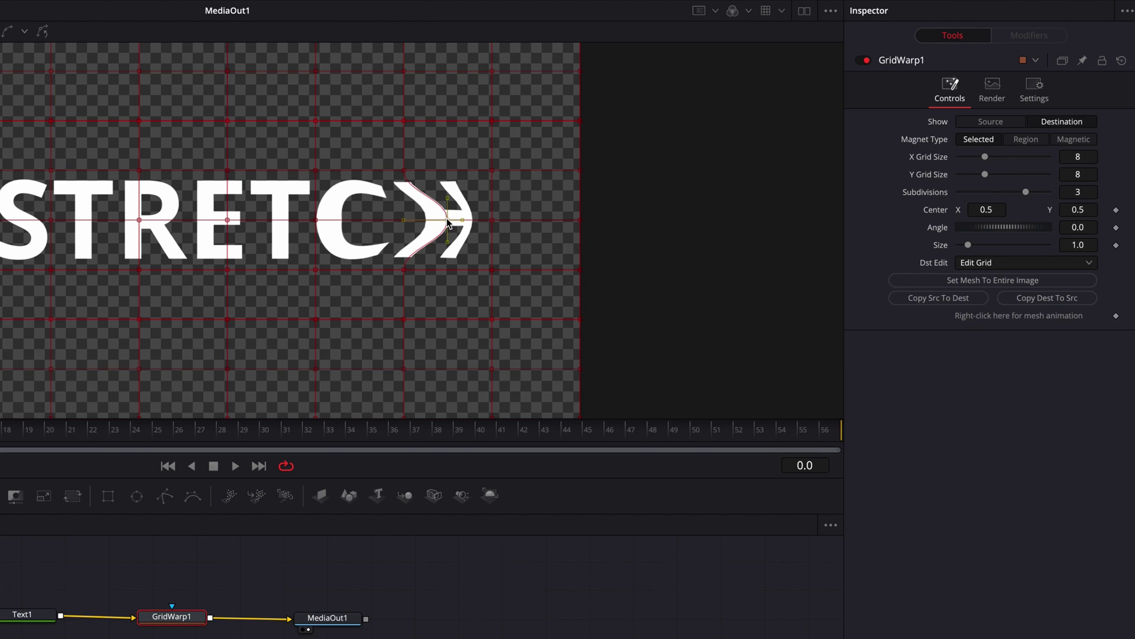
key(ctrl+z)
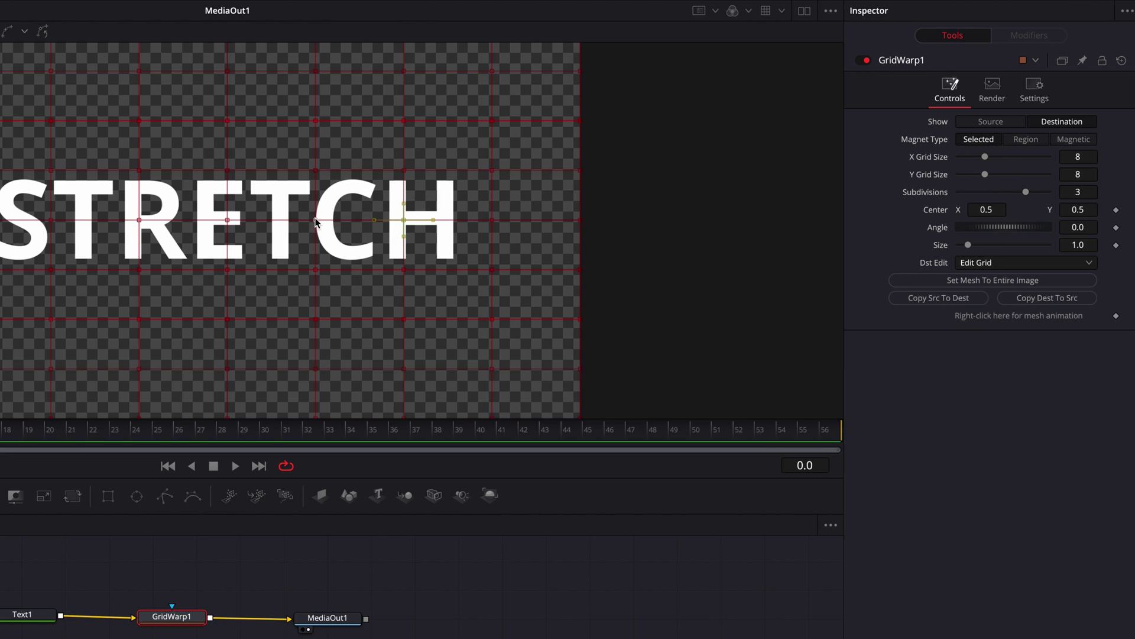
drag(315, 169, 315, 142)
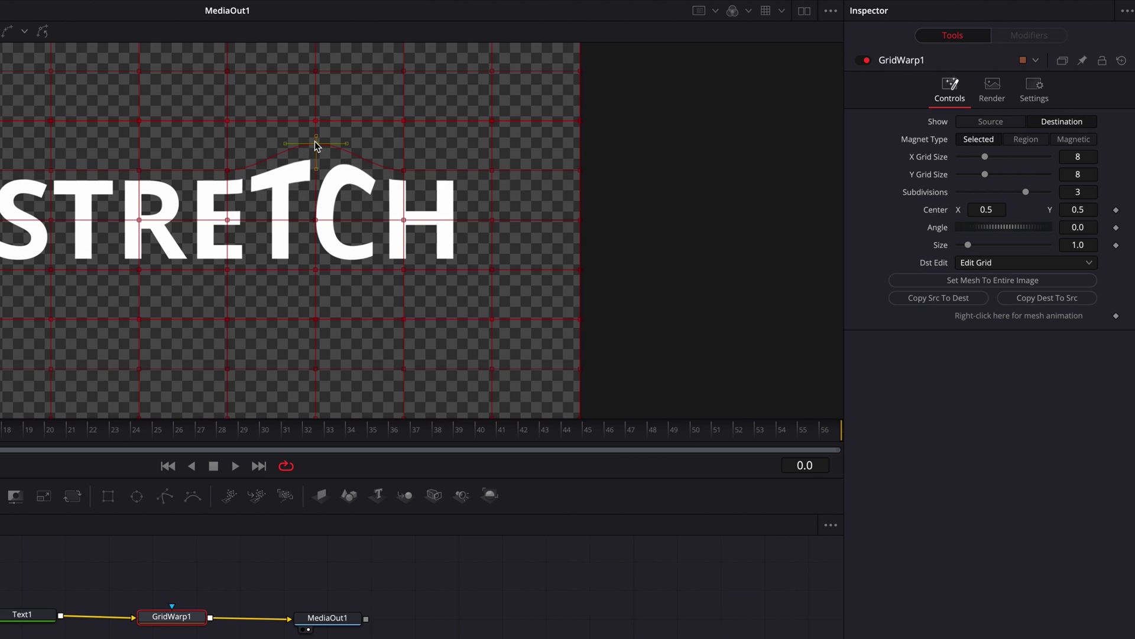
key(ctrl+z)
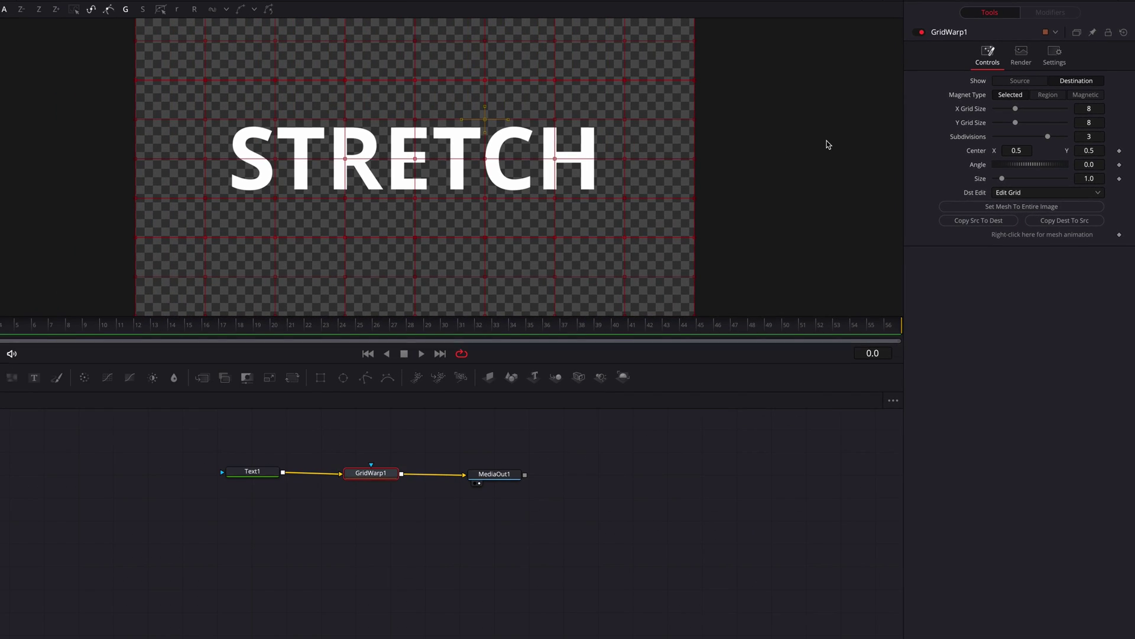
click(775, 148)
Step: Set Grid Warp X and Y Grid Size to 70, keeping Subdivisions at 3
drag(1015, 109, 1066, 122)
click(1103, 107)
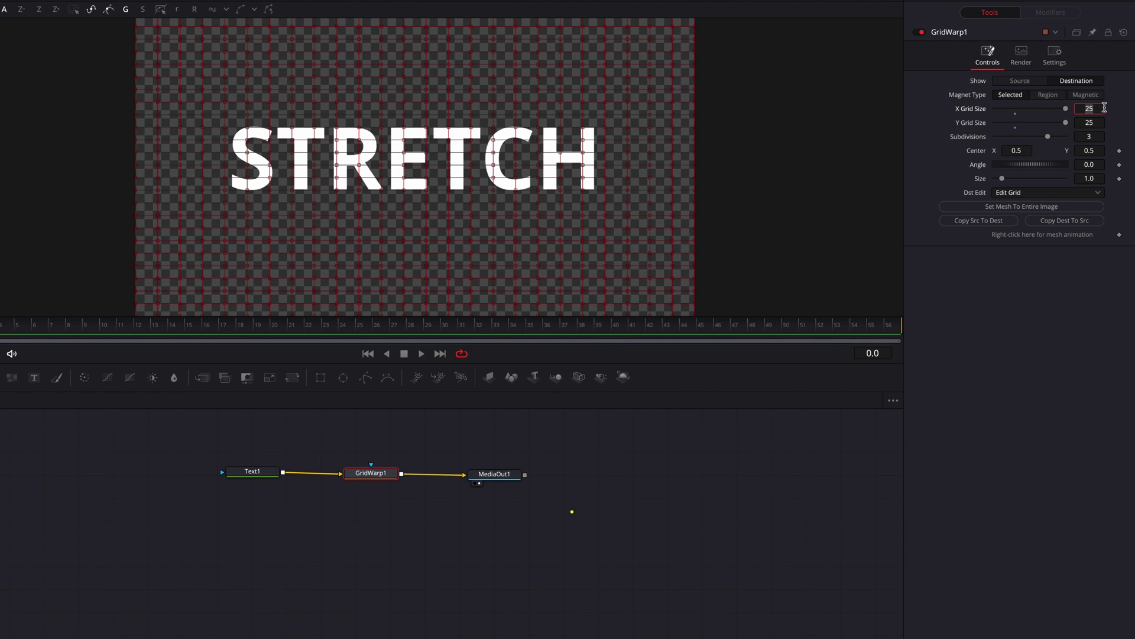
text(70)
key(Tab)
text(7)
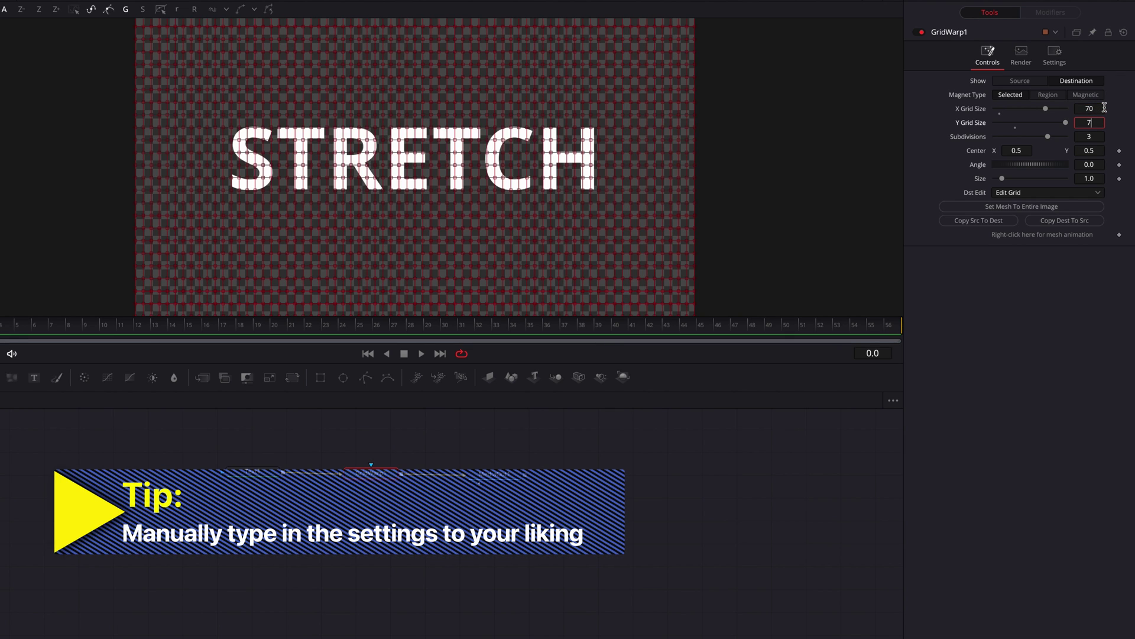
key(Tab)
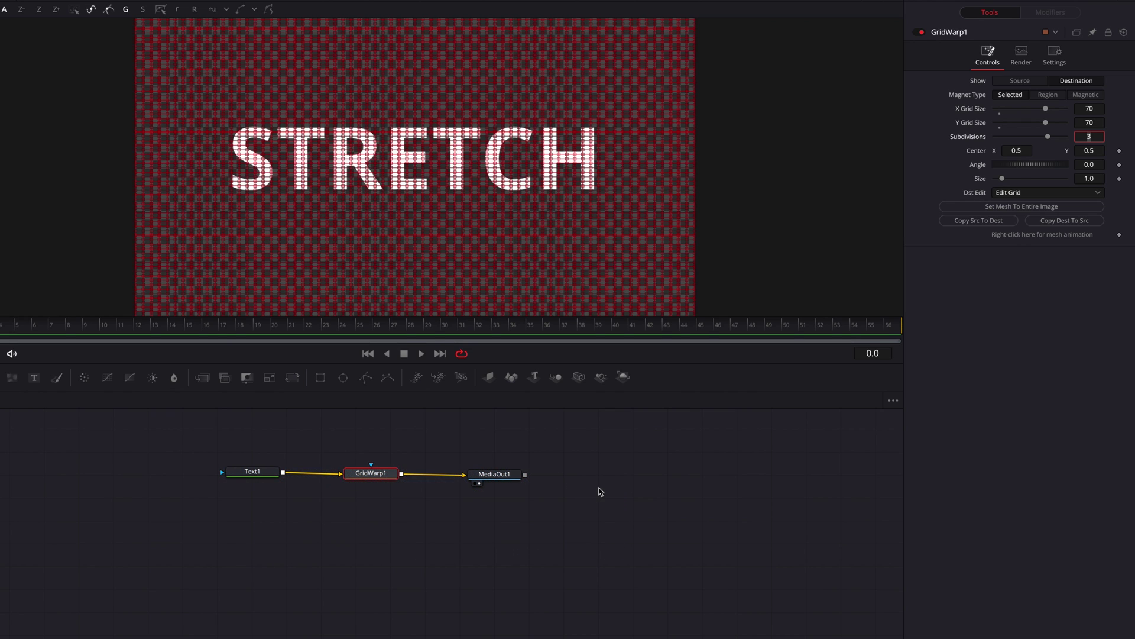
key(Return)
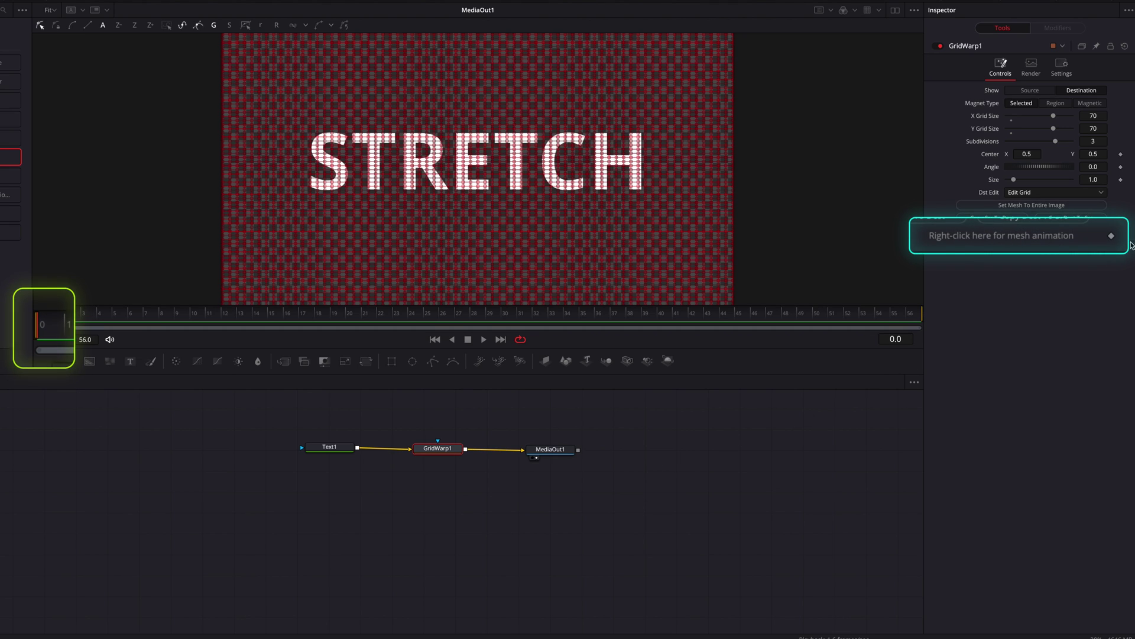
Step: Set Grid Warp mesh animation keyframes at frame 0 and frame 12
click(1112, 237)
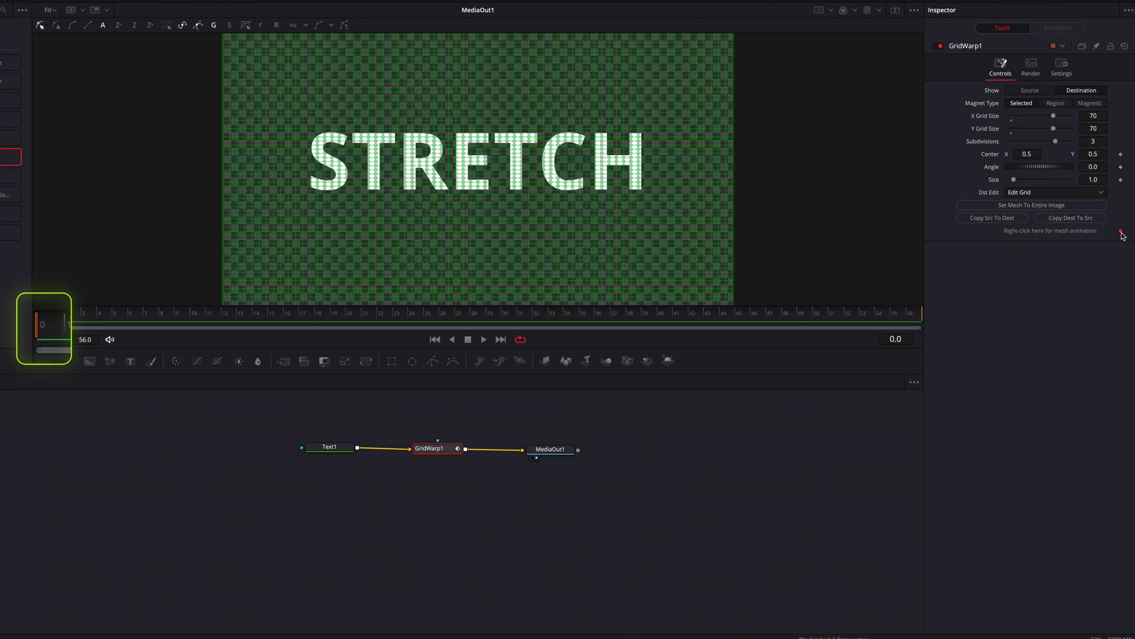
click(205, 312)
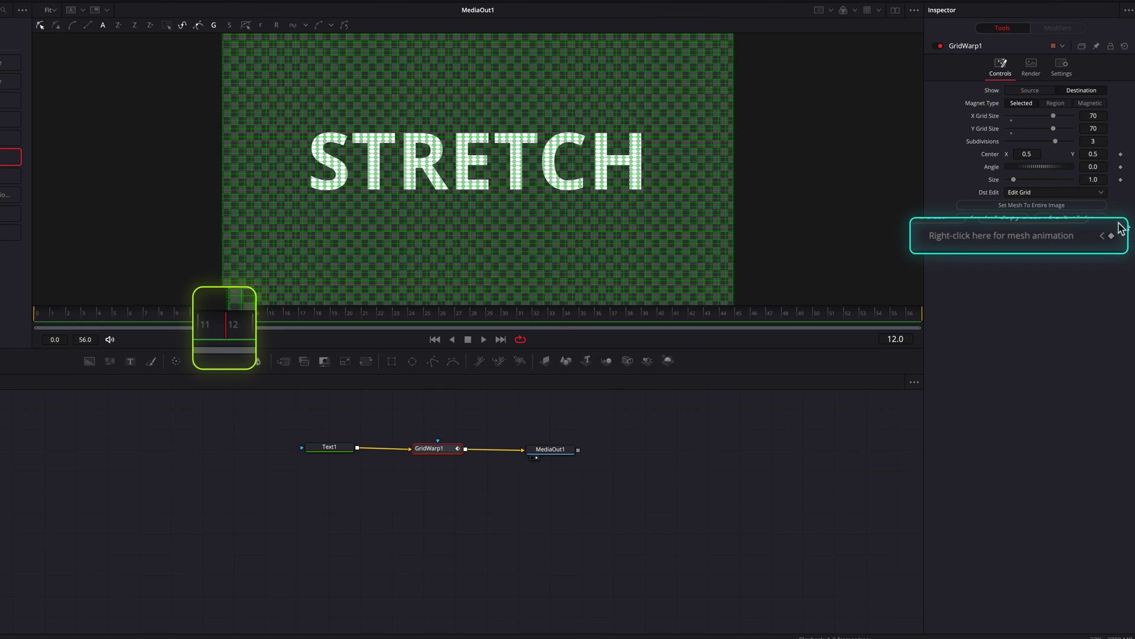
click(1112, 236)
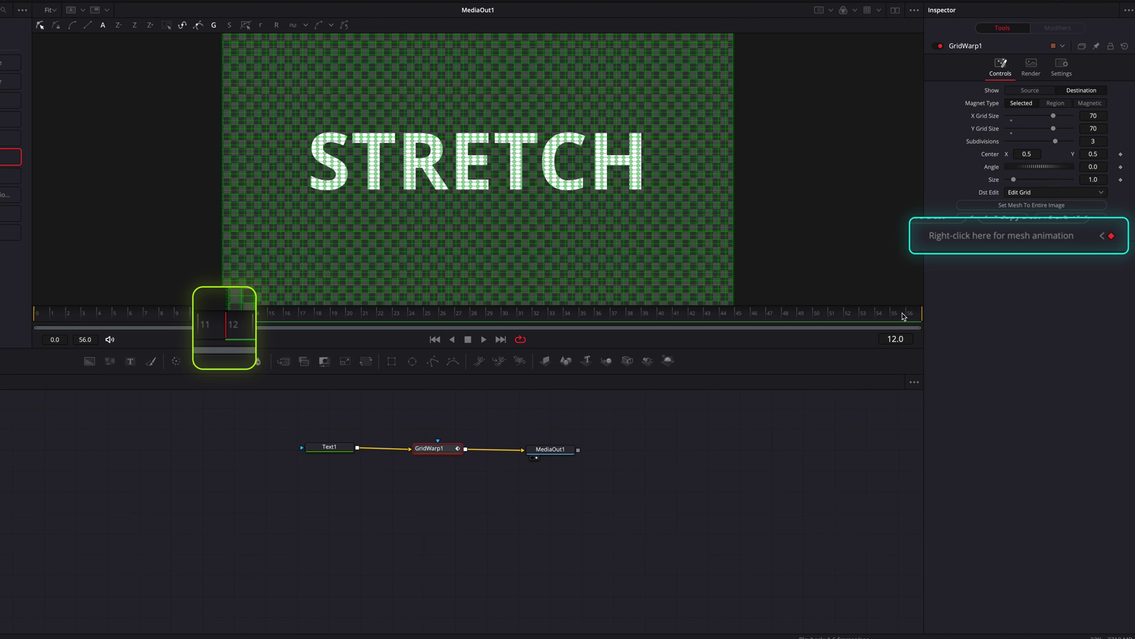
scroll(556, 176, up, 2)
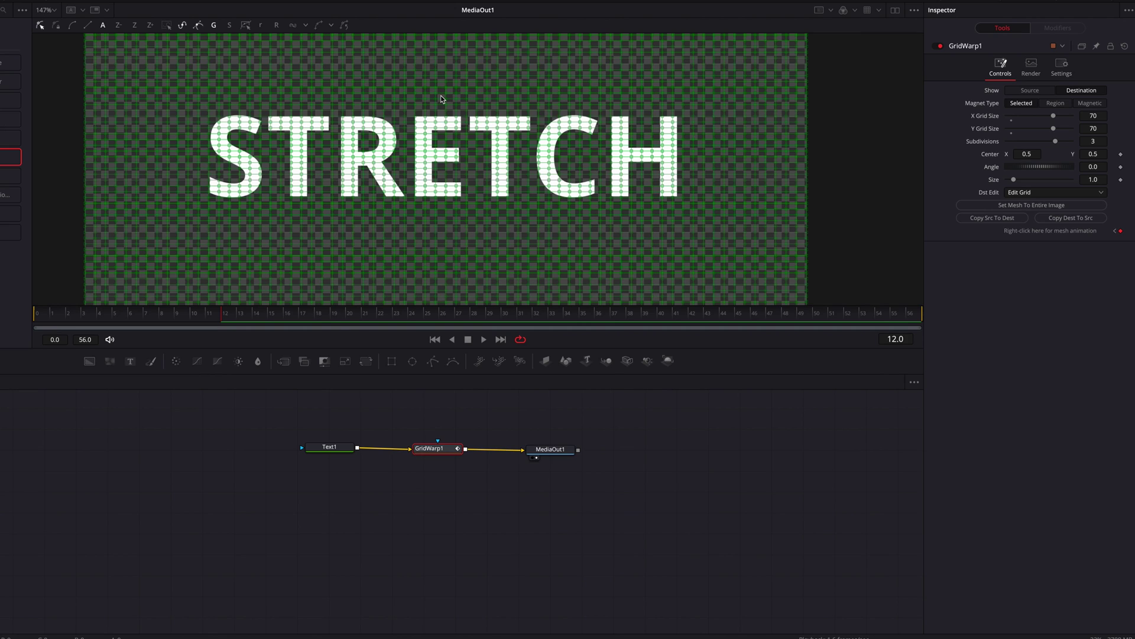
Step: Select the grid points over ETCH and shift them slightly right to stretch the letters
drag(441, 98, 768, 237)
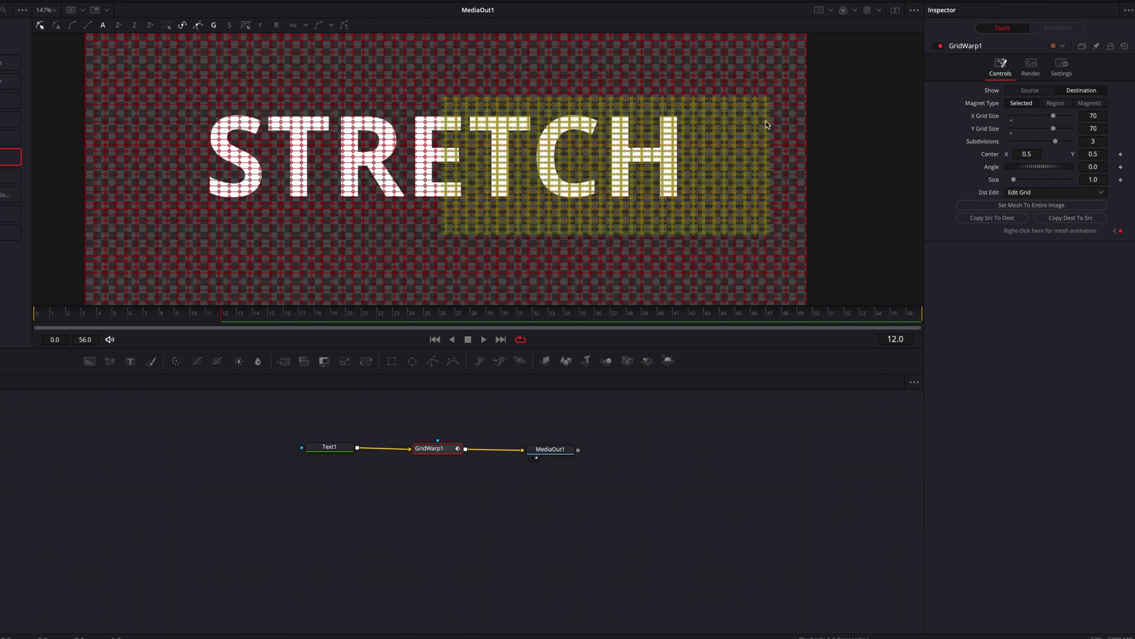
drag(768, 125, 792, 128)
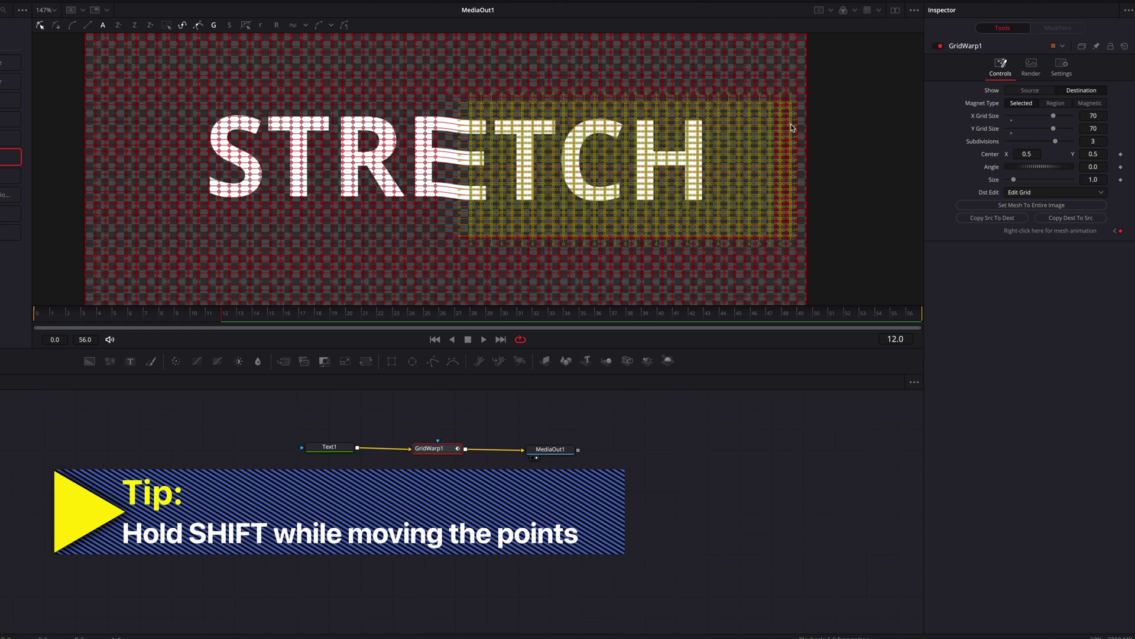
key(ctrl+z)
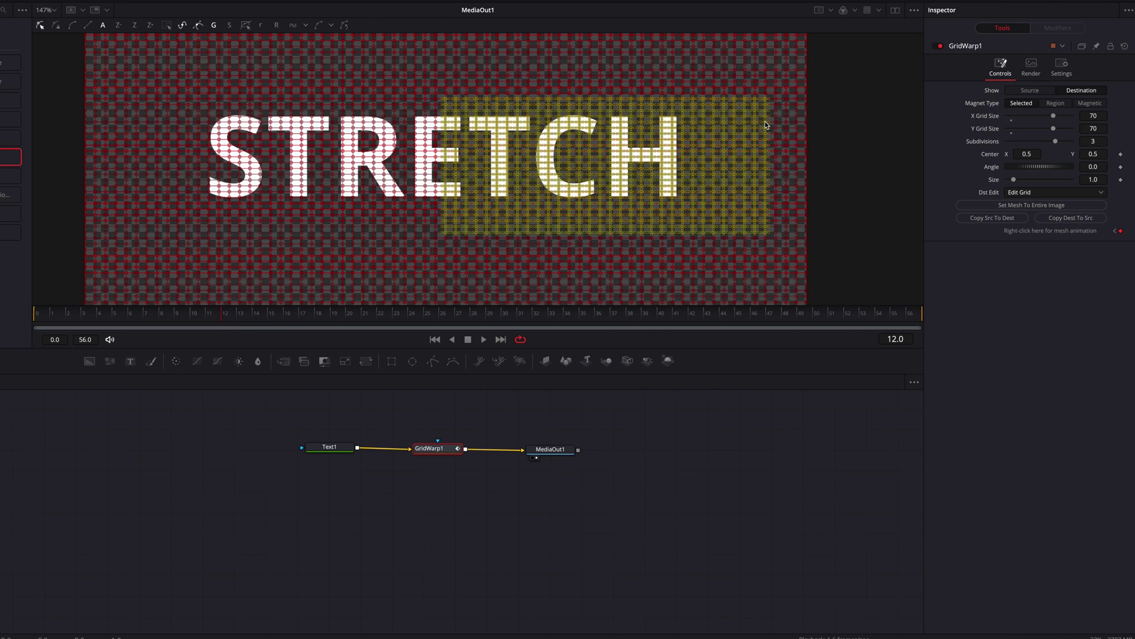
drag(767, 125, 796, 125)
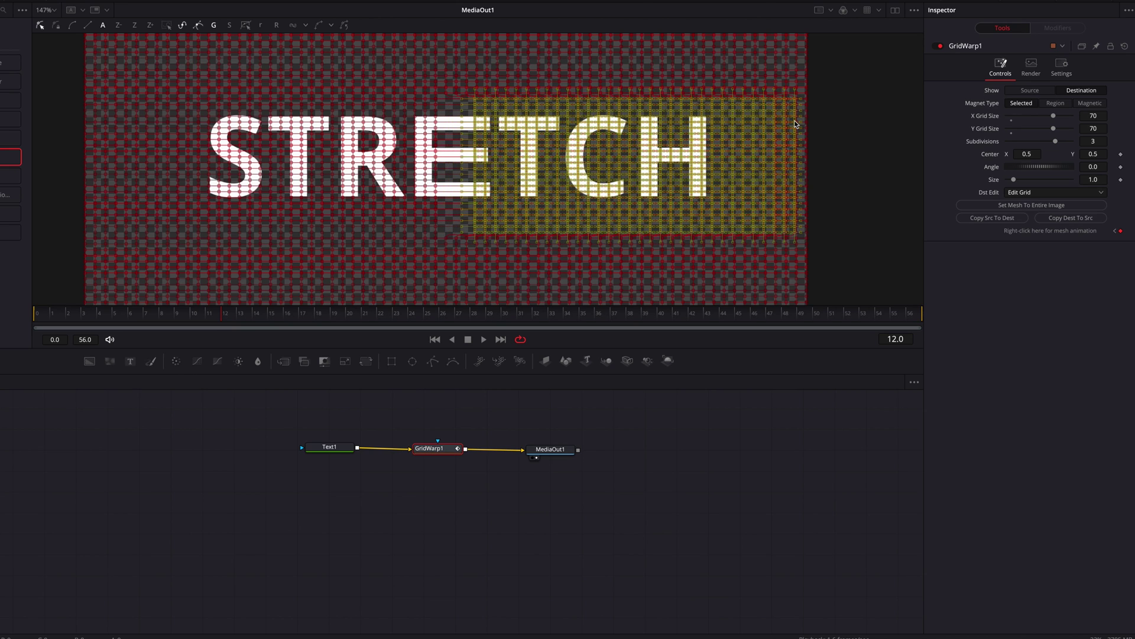
click(742, 249)
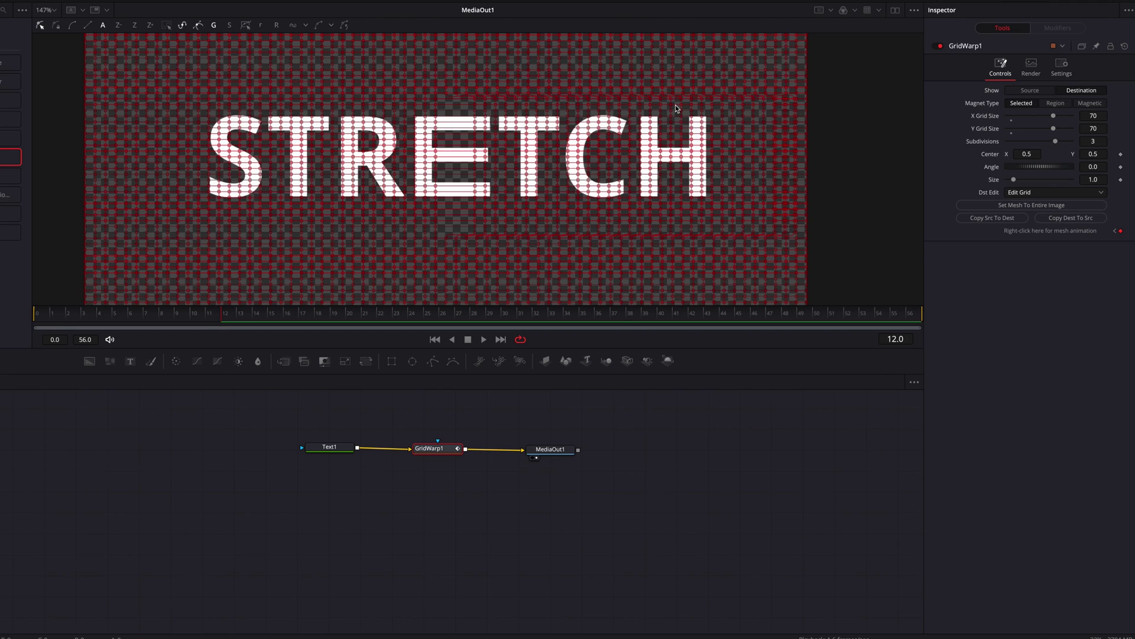
Step: Nudge the mesh points over the H slightly left, then move the playhead to frame 24
drag(675, 104, 812, 222)
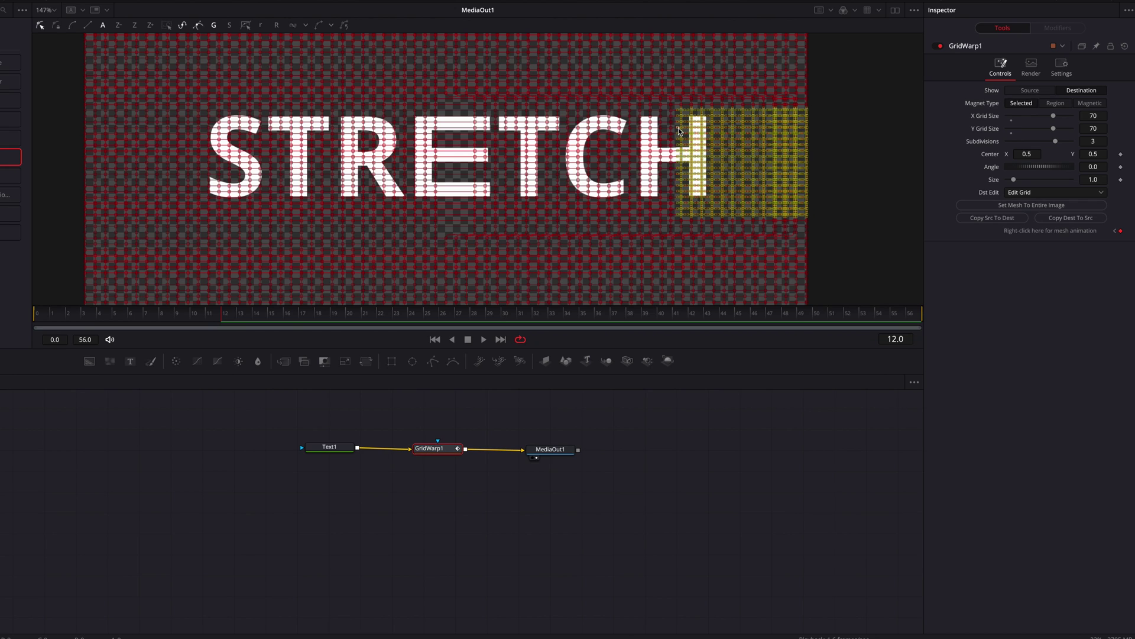
drag(682, 130, 670, 131)
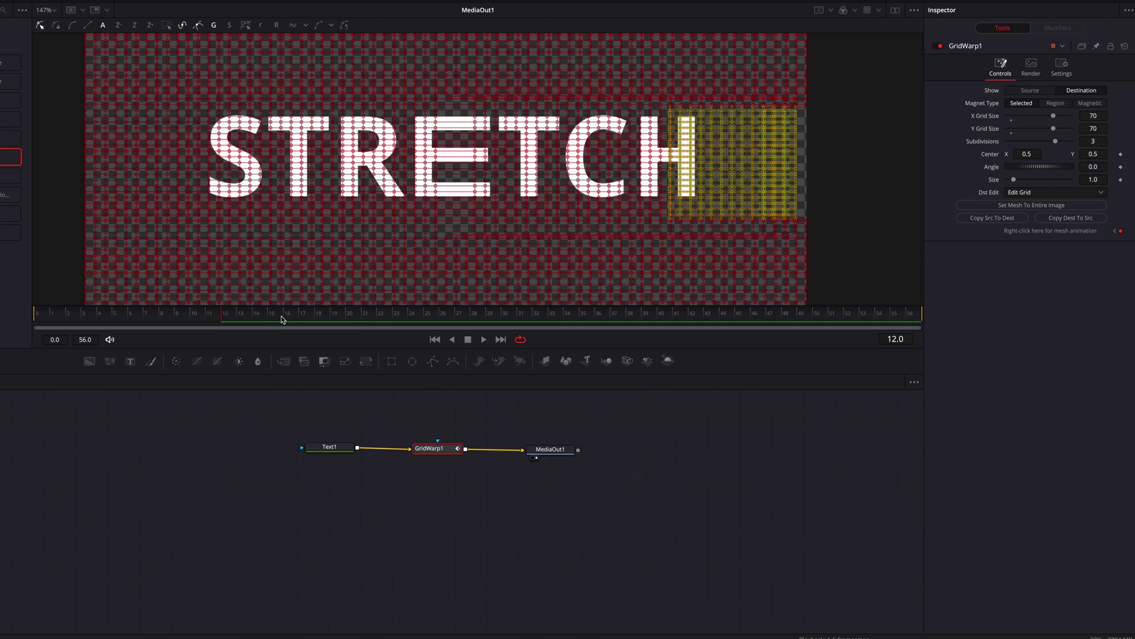
drag(282, 320, 418, 320)
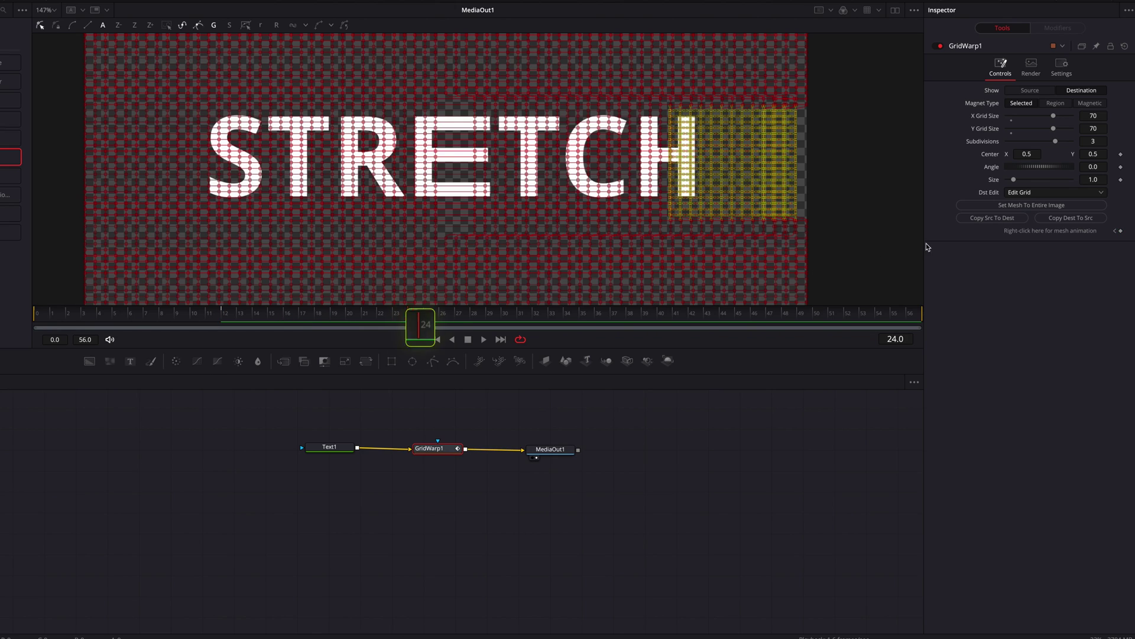
Step: Keyframe the mesh at frame 24, reset the grid, and keyframe it again at frame 36
click(1112, 236)
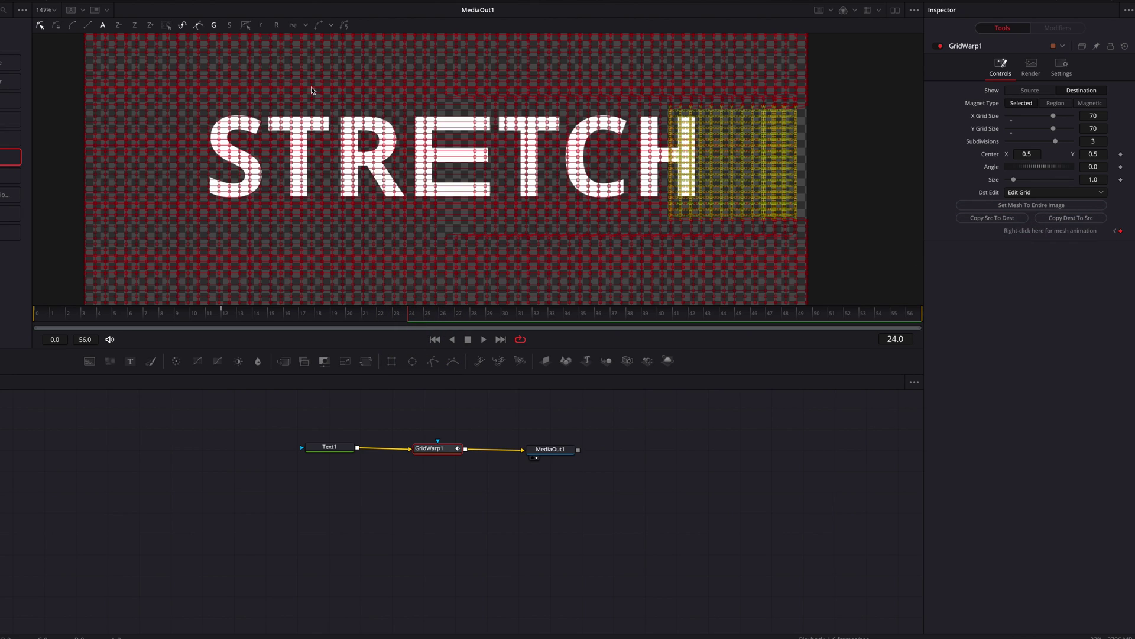
click(276, 25)
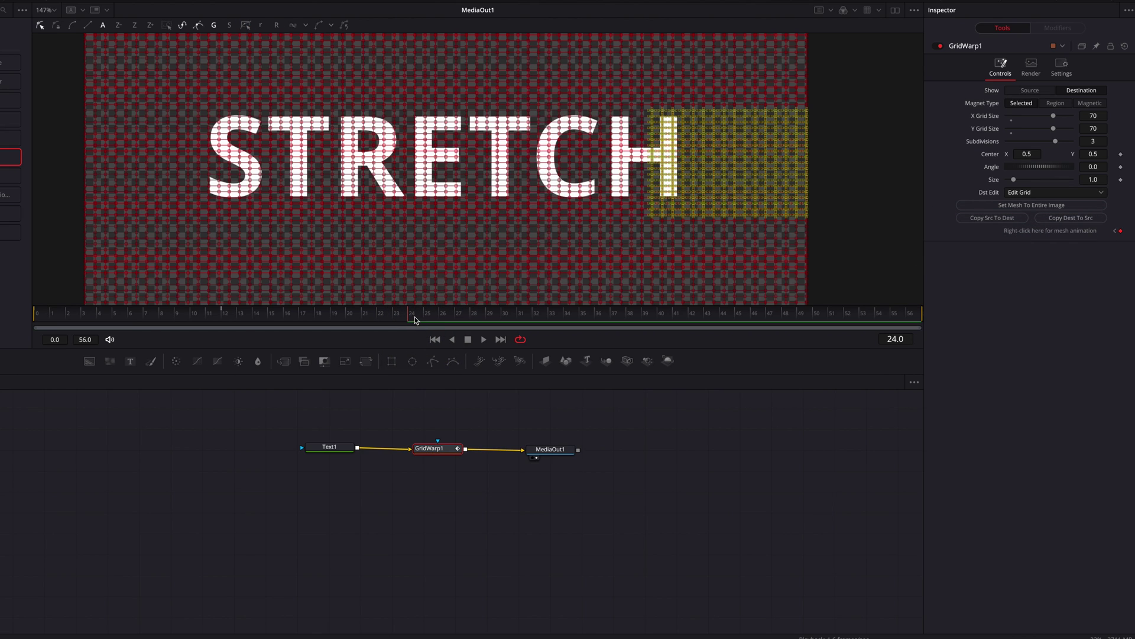
drag(415, 320, 599, 331)
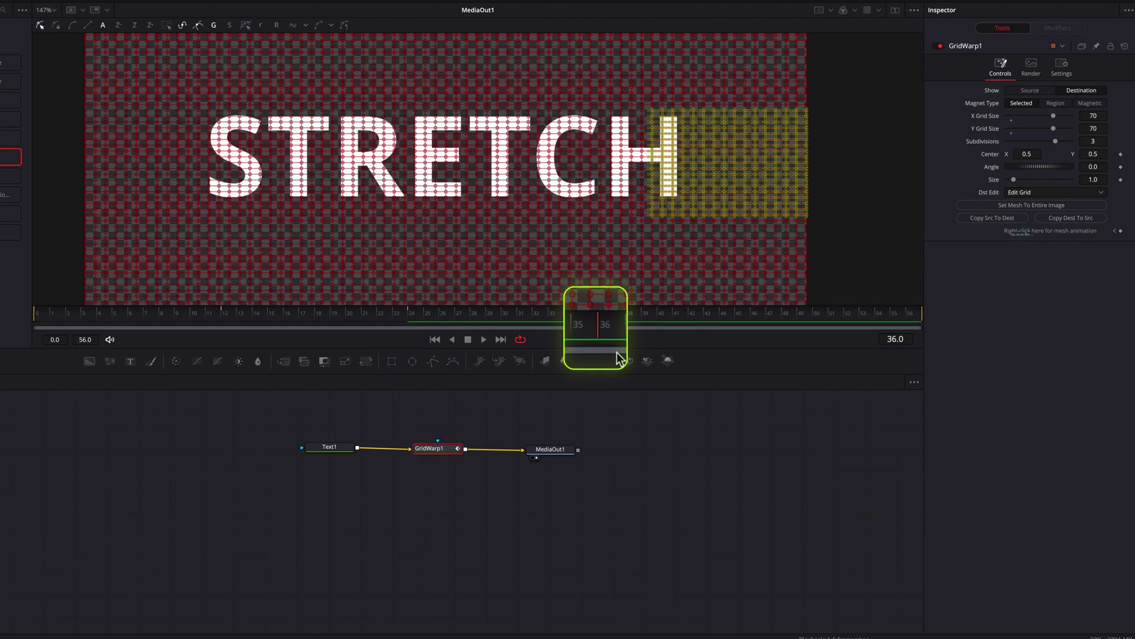
click(1106, 235)
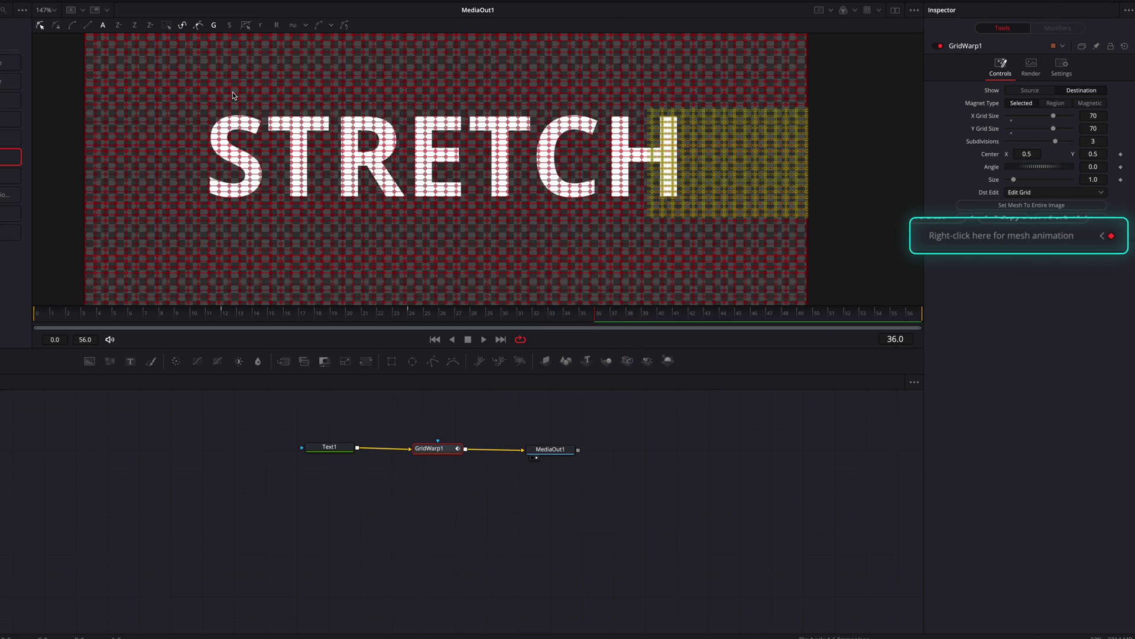
click(213, 100)
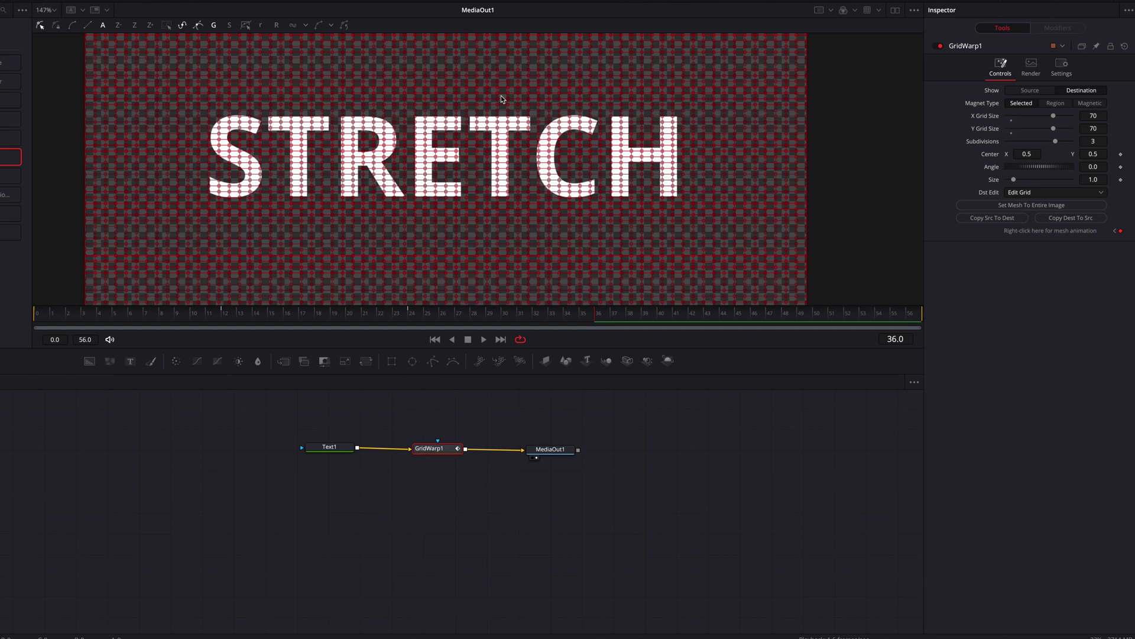
Step: Stretch the CH letters of STRETCH to the right by dragging their mesh points
drag(501, 98, 757, 233)
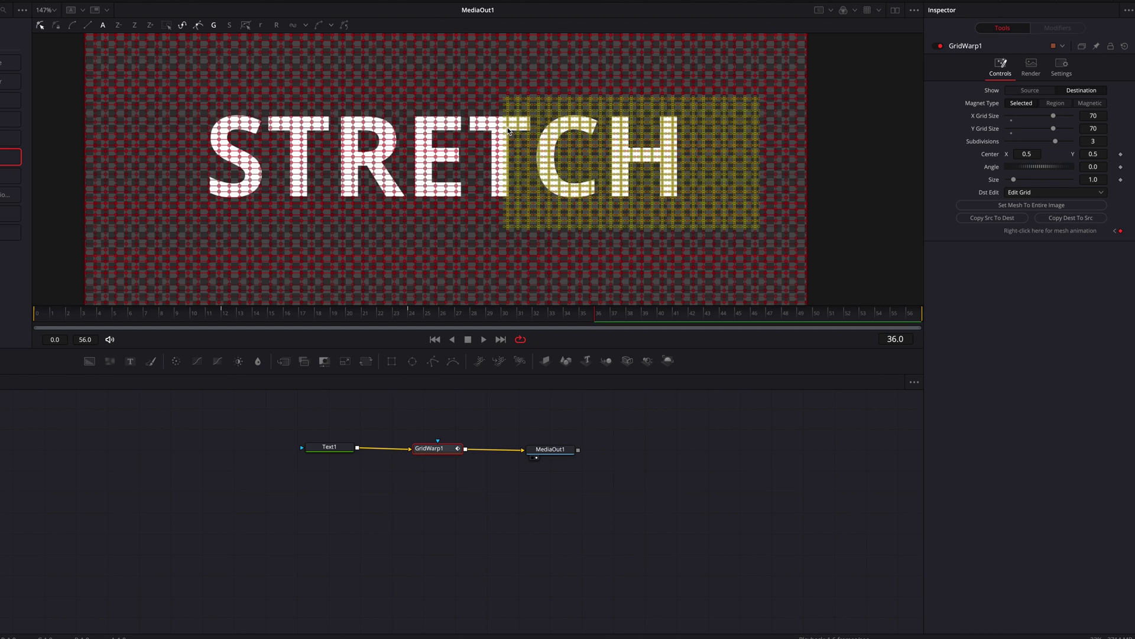
drag(508, 131, 556, 134)
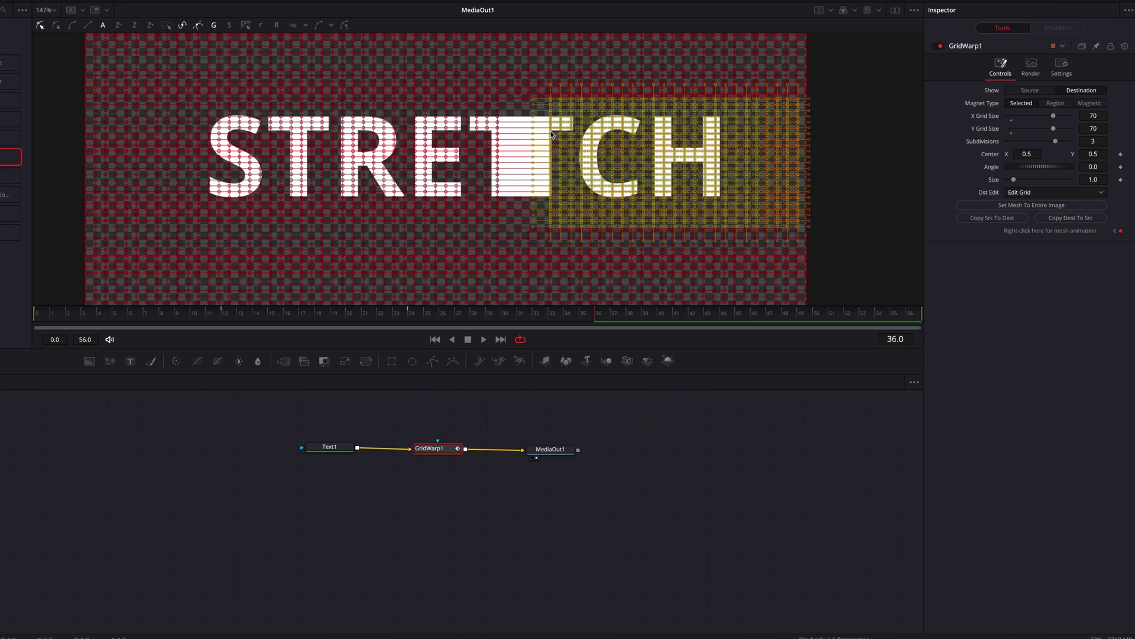
click(150, 94)
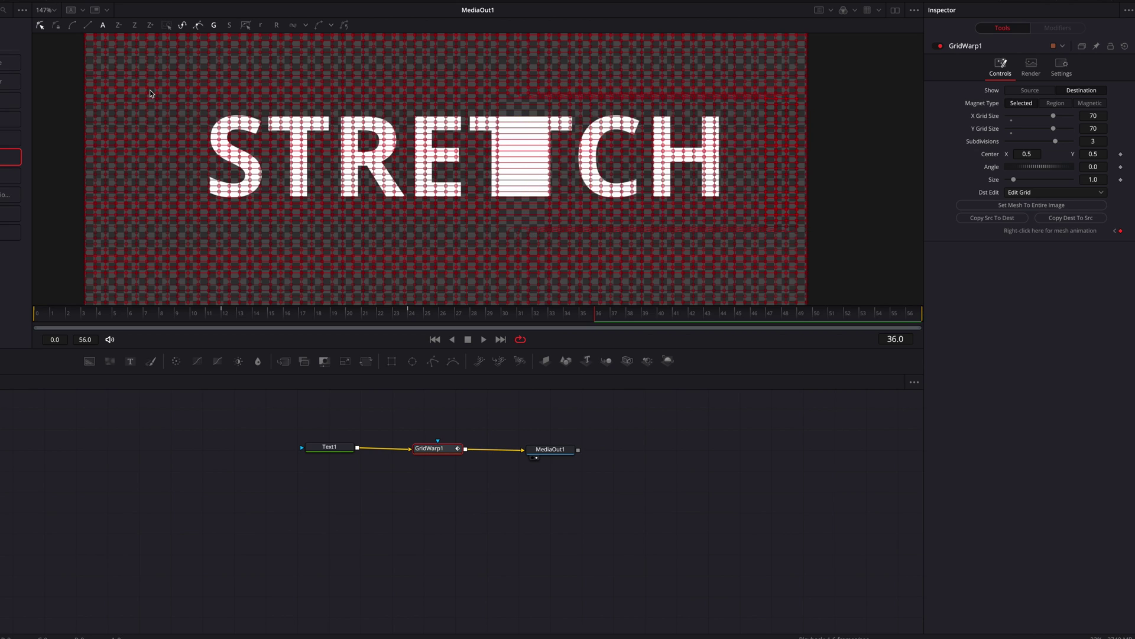
Step: Pull the S mesh points to the left, then move the playhead to a later frame
drag(151, 93, 278, 230)
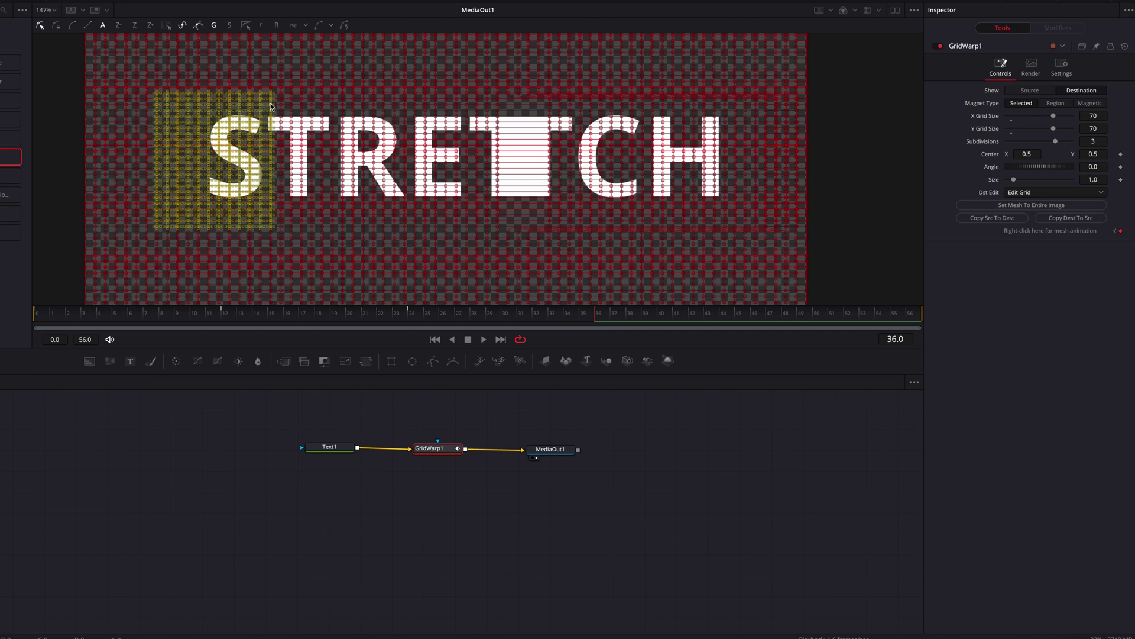
drag(271, 106, 227, 111)
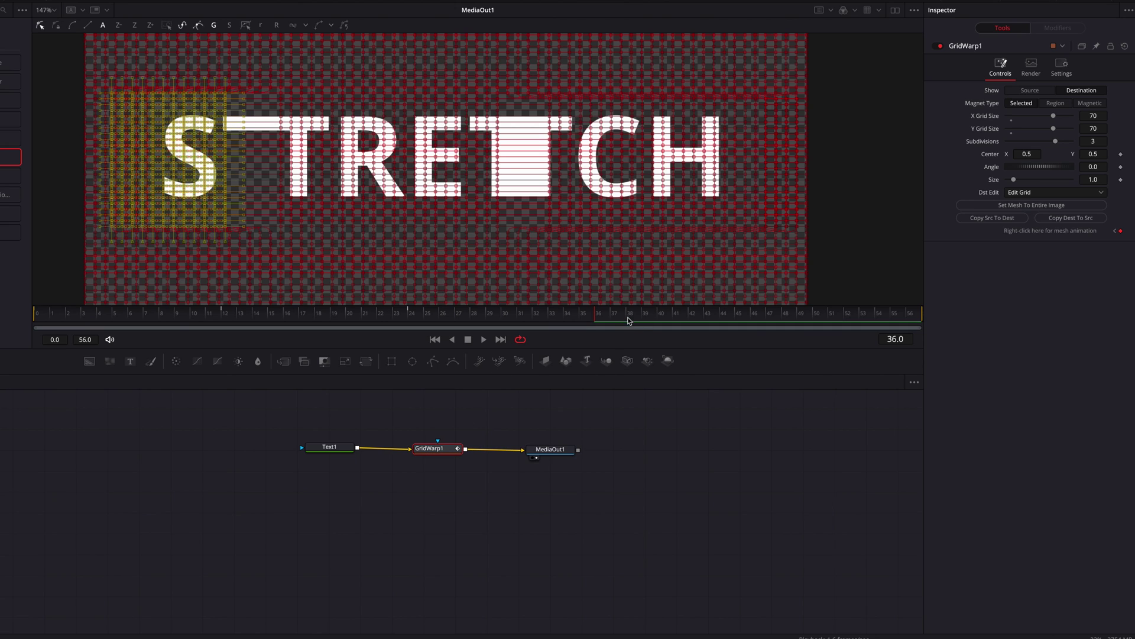
click(793, 322)
Step: At frame 48, add a mesh keyframe and reset the warp so STRETCH looks normal
key(Left)
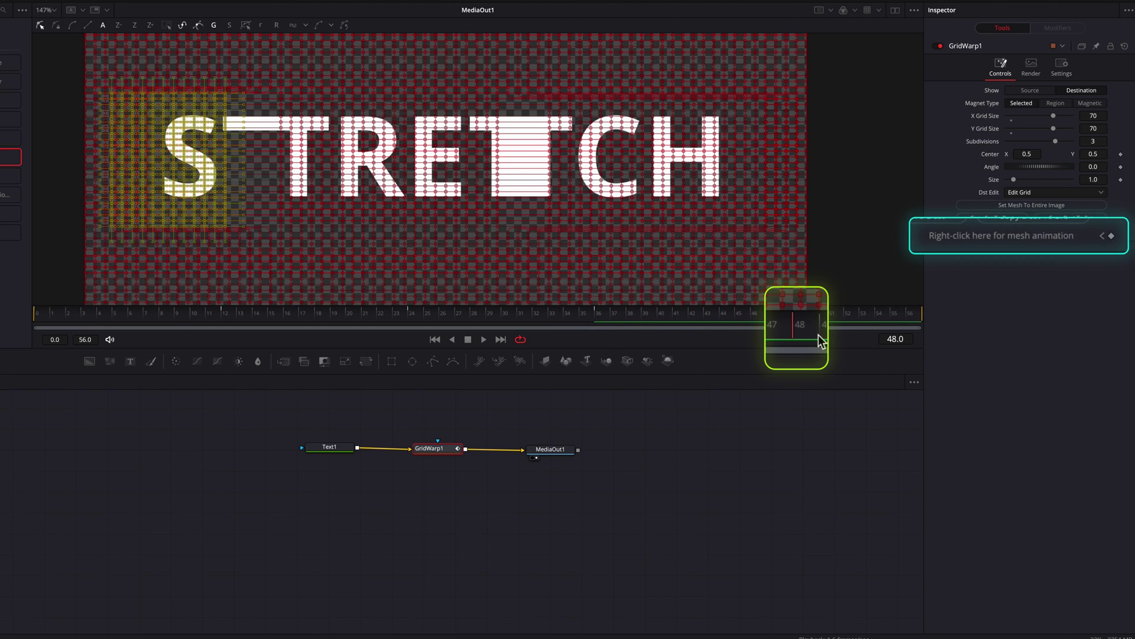
click(1112, 237)
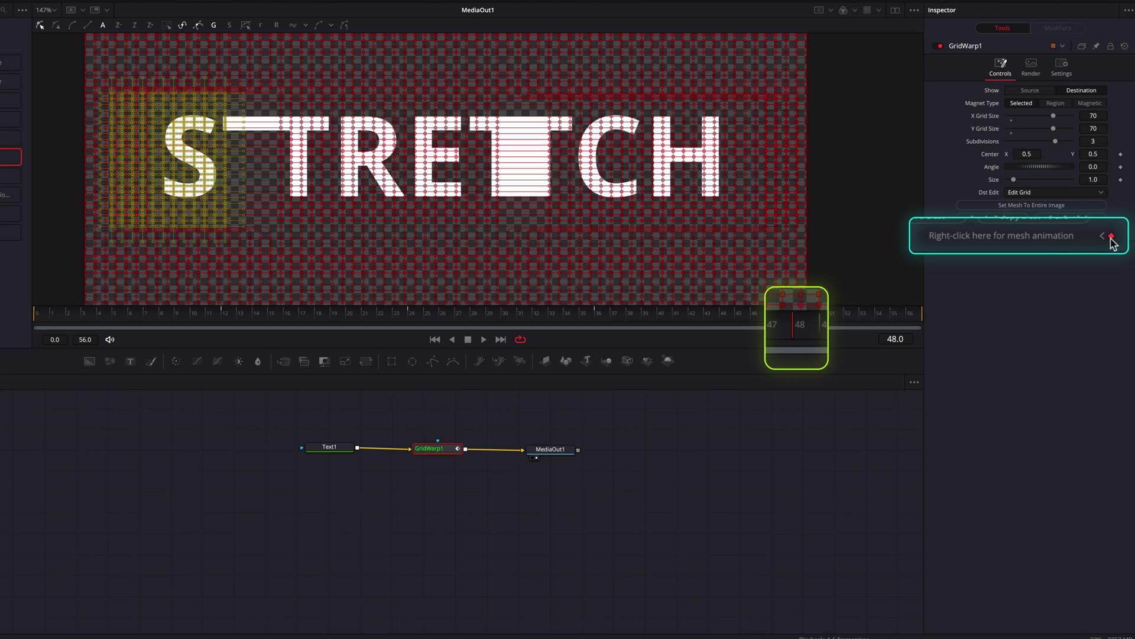
click(277, 25)
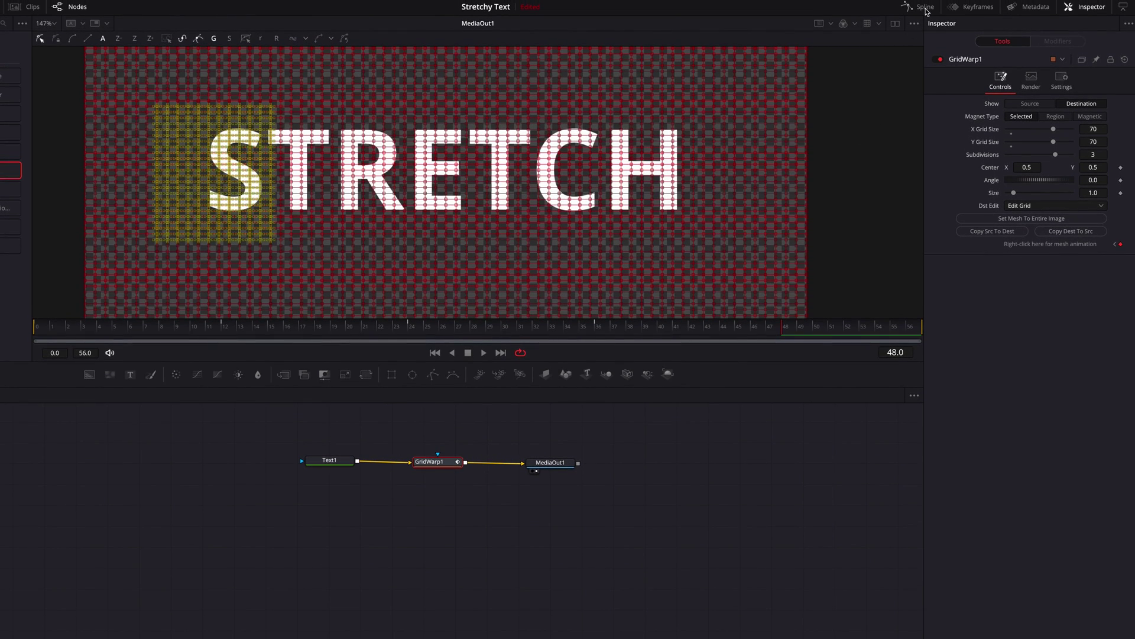
click(924, 7)
Step: Show the Dst Grid Change curve, fit it, and smooth all its keyframes
click(443, 436)
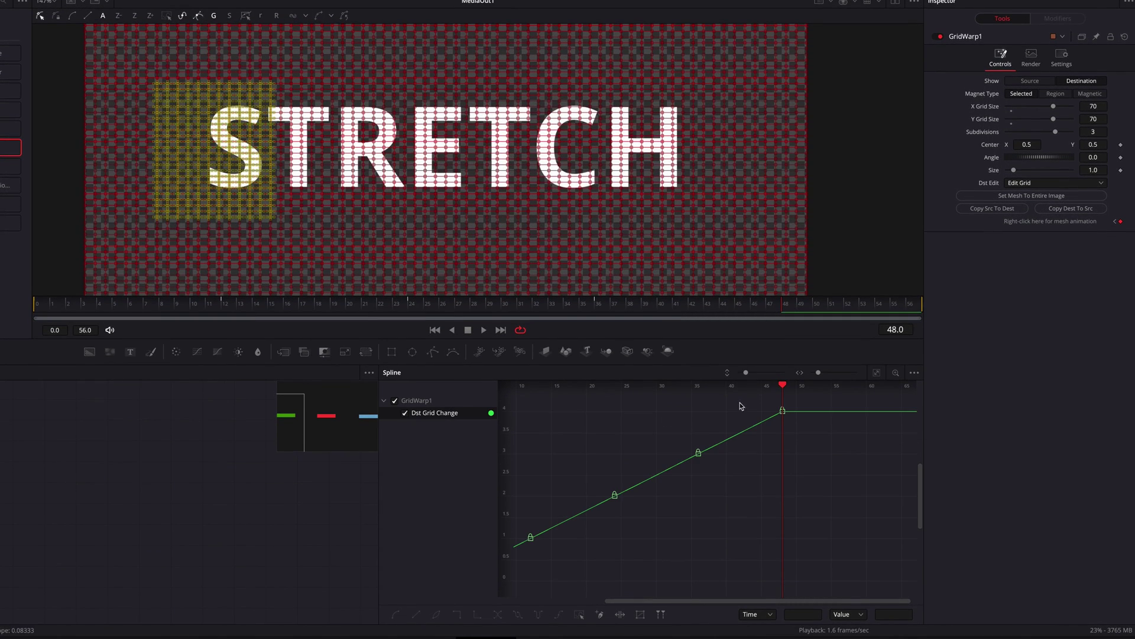
click(877, 373)
key(ctrl+a)
key(shift+s)
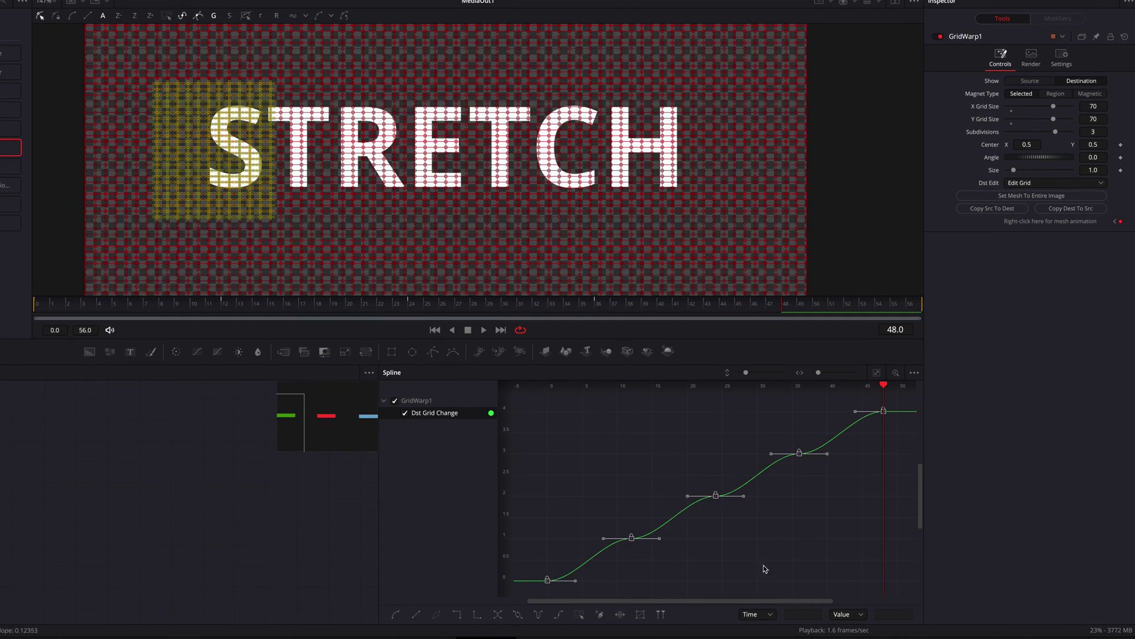
Step: Lengthen the Bezier handles on all five keyframes for stronger easing, then return to the Edit page
drag(576, 580, 591, 580)
drag(603, 538, 578, 539)
drag(660, 538, 690, 538)
drag(688, 496, 652, 495)
drag(744, 496, 777, 496)
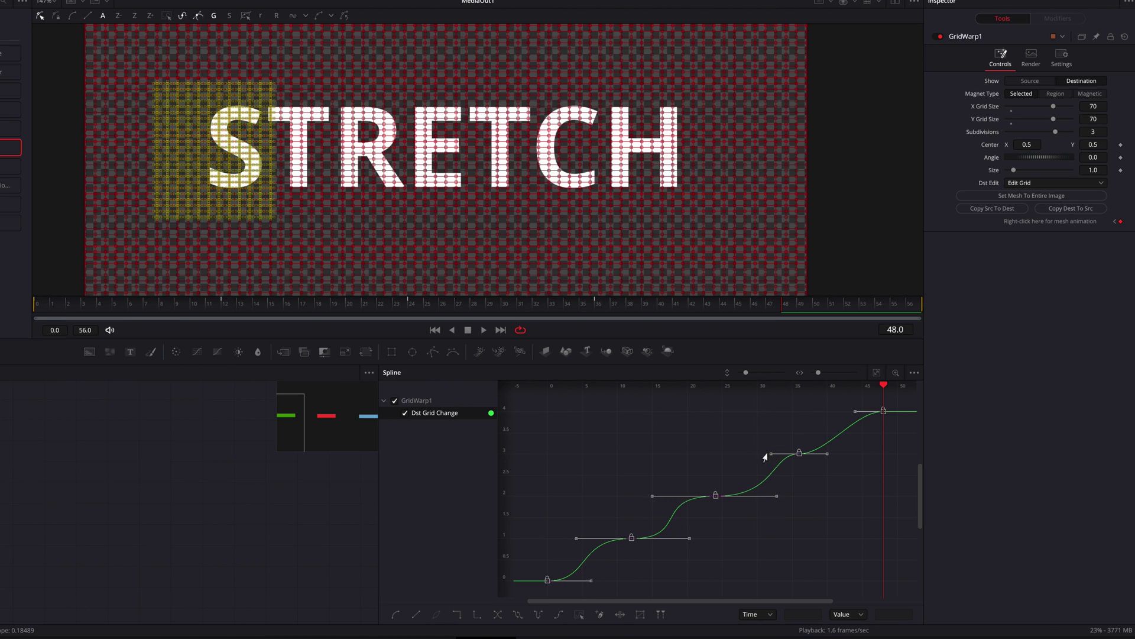
drag(770, 454, 739, 455)
drag(826, 455, 866, 453)
drag(855, 410, 813, 410)
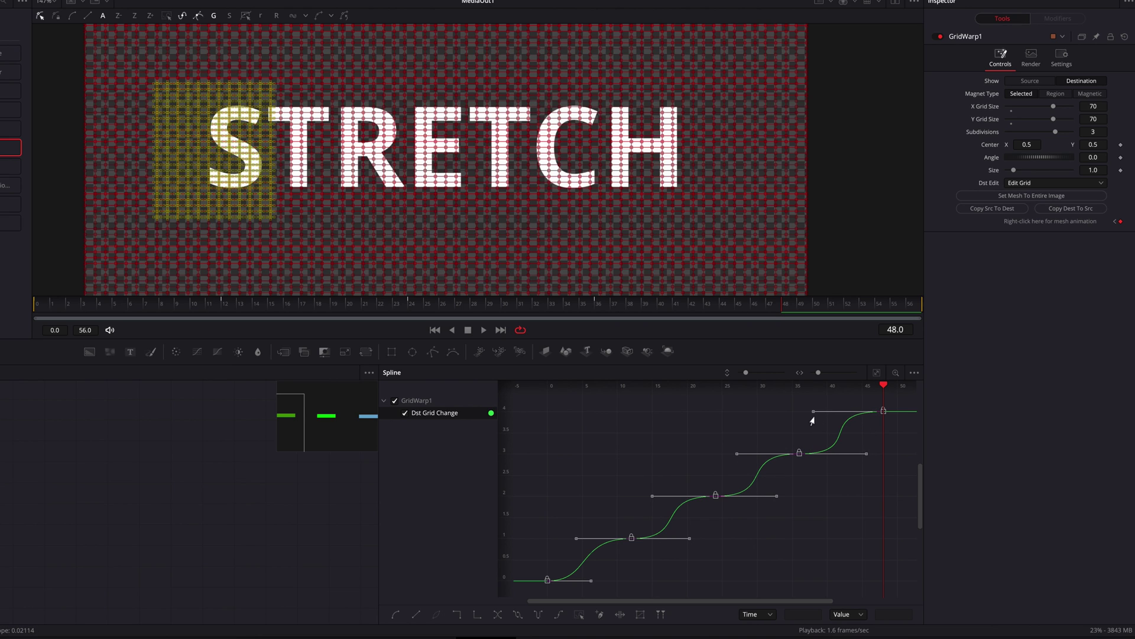
click(915, 3)
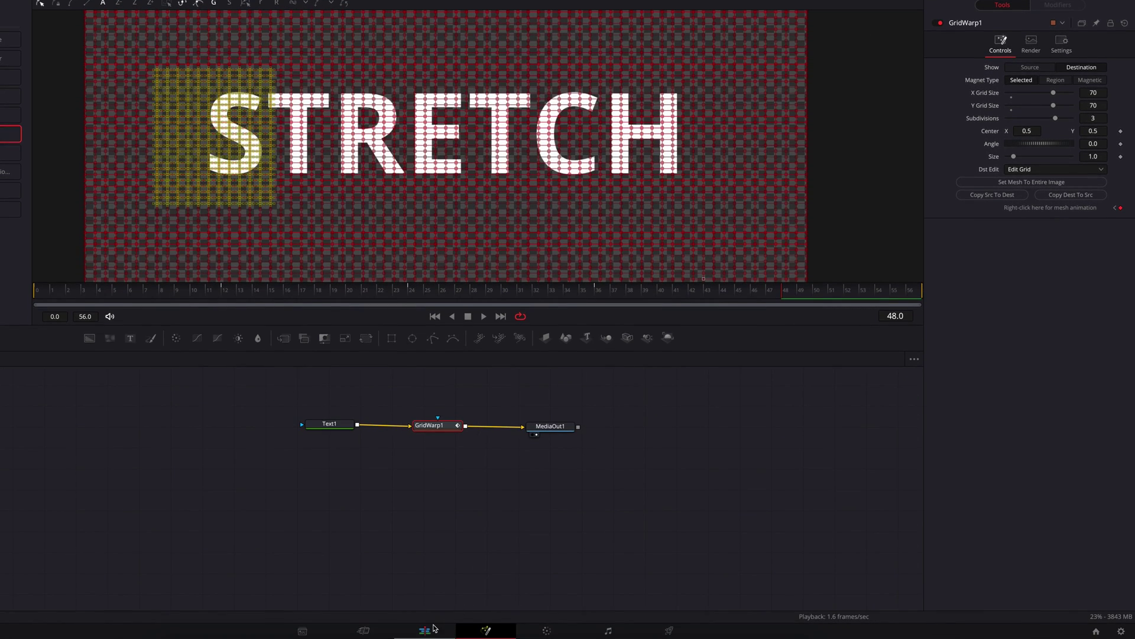
click(432, 629)
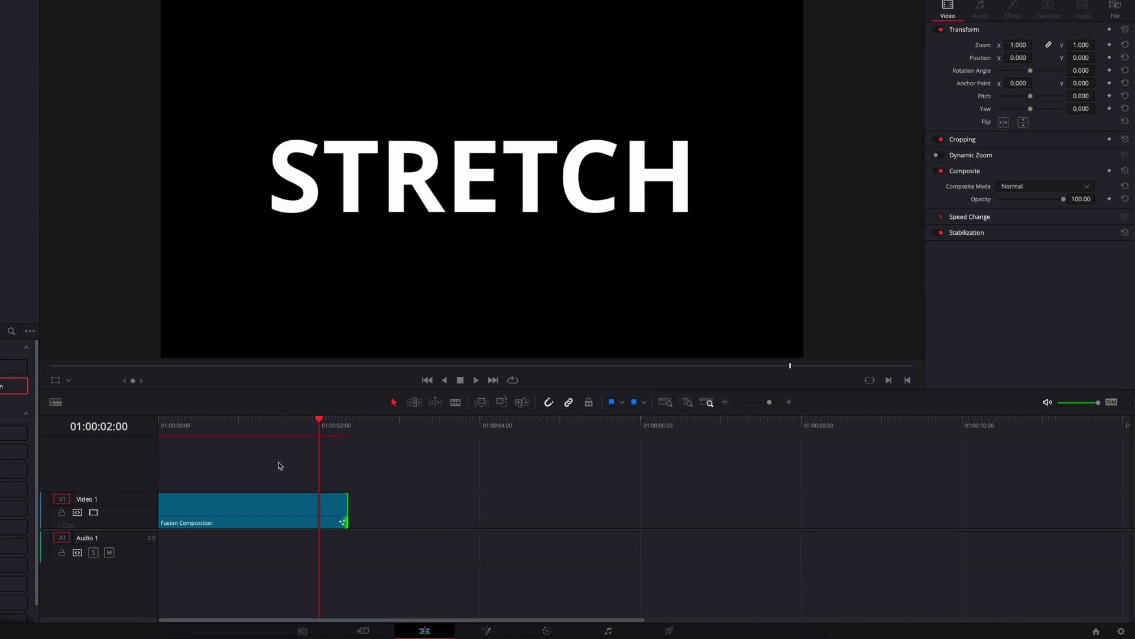
Step: Play the STRETCH clip from 01:00:00:00 and stop near 01:00:00:22
drag(249, 428, 160, 428)
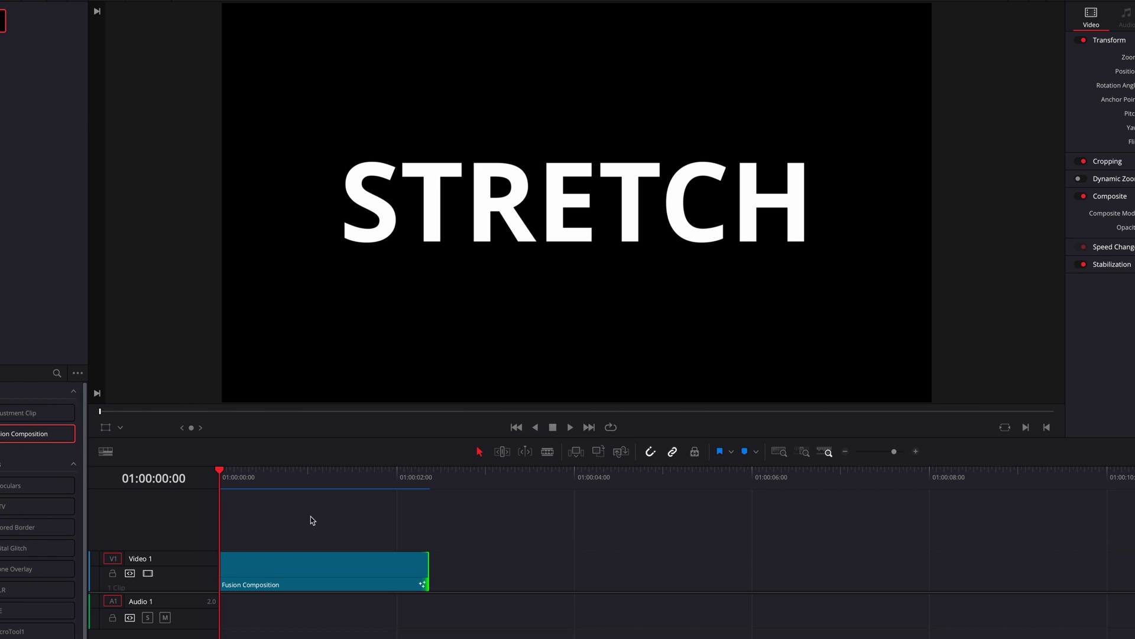
key(space)
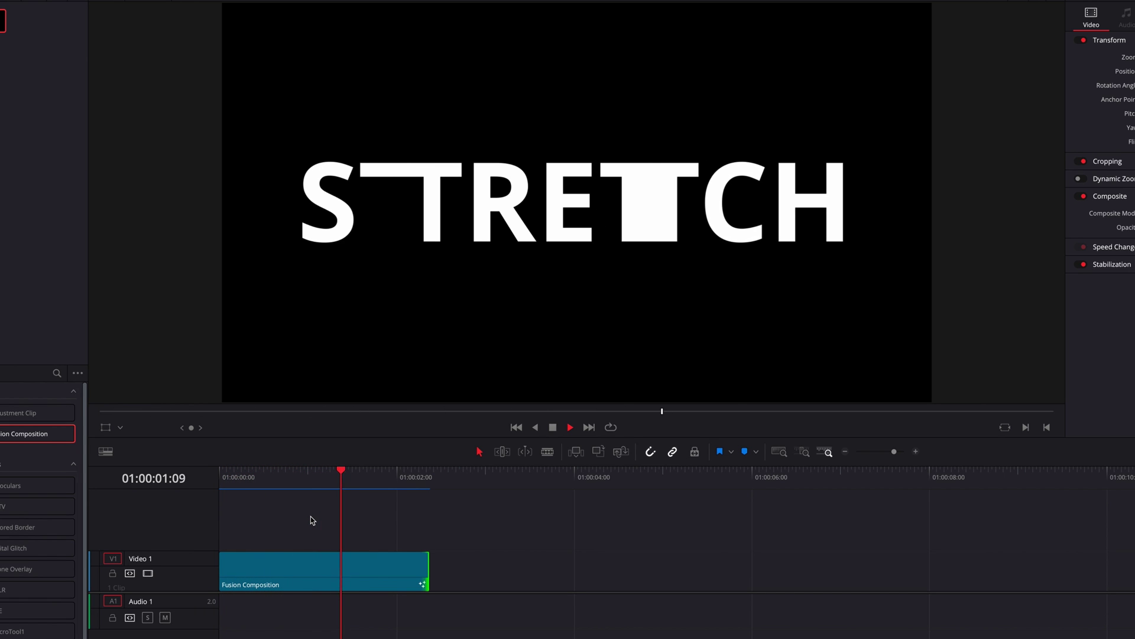
click(300, 473)
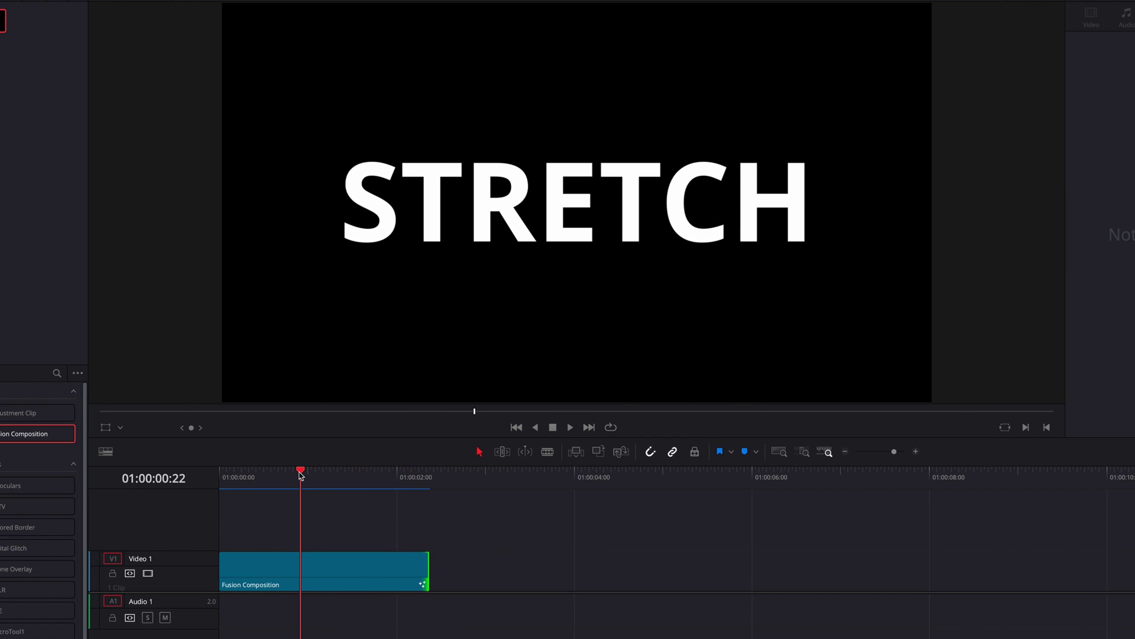